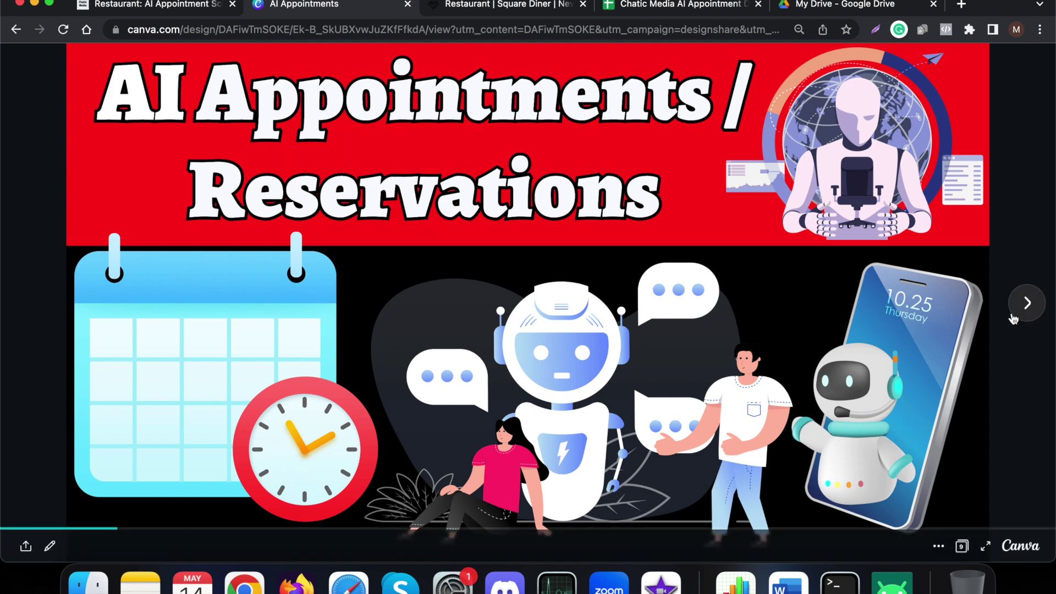
# Step: Advance the Canva slides past the title and DEMO slides to 'Works on Multiple Channels'
pyautogui.click(1028, 305)
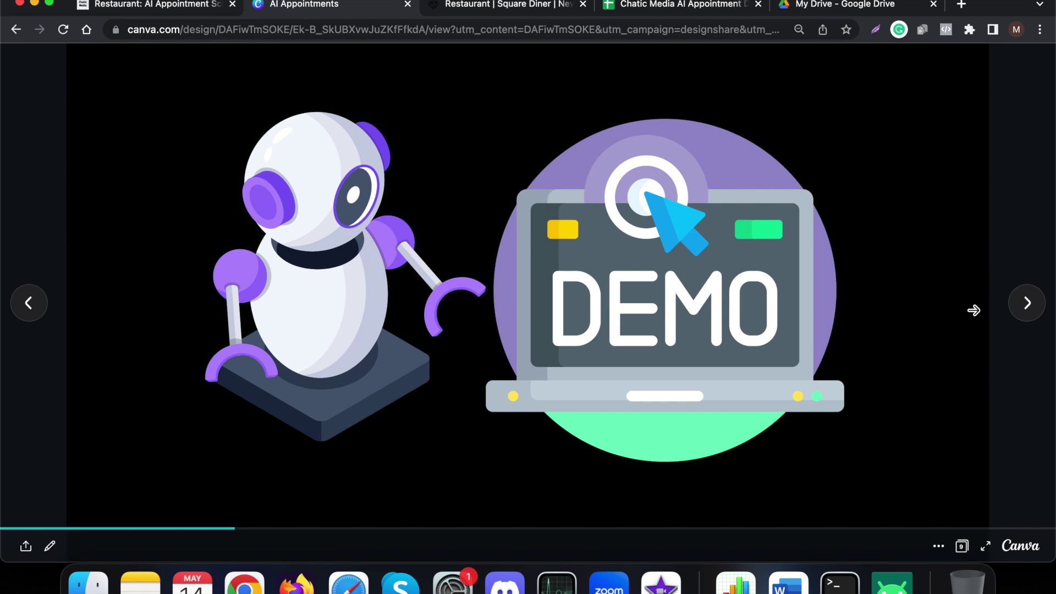
pyautogui.click(1021, 309)
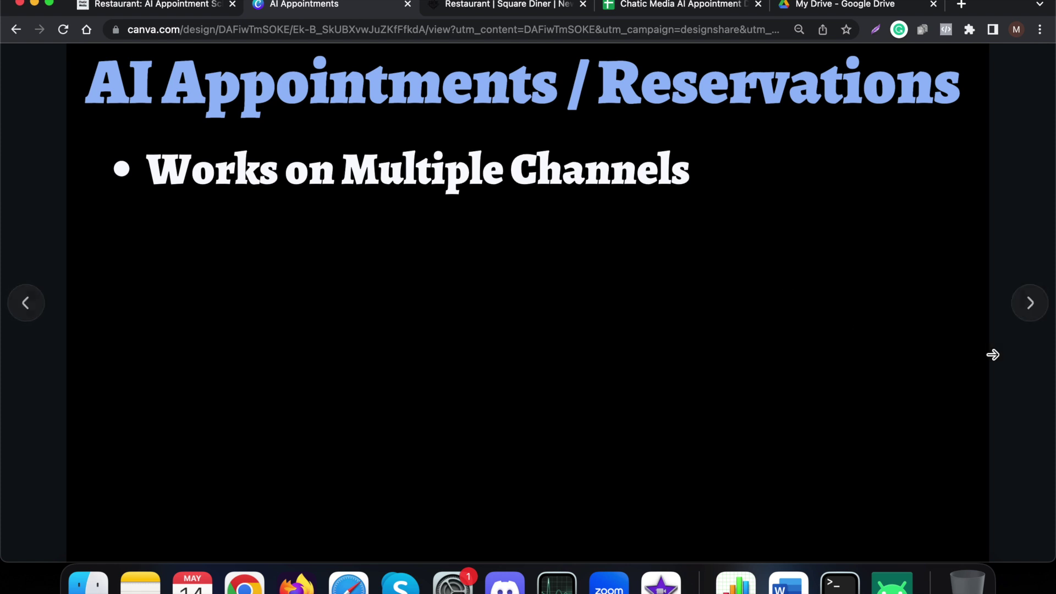
# Step: Reveal the remaining AI Appointments bullets, step back once, then show the robot-human handshake slide
pyautogui.click(1027, 312)
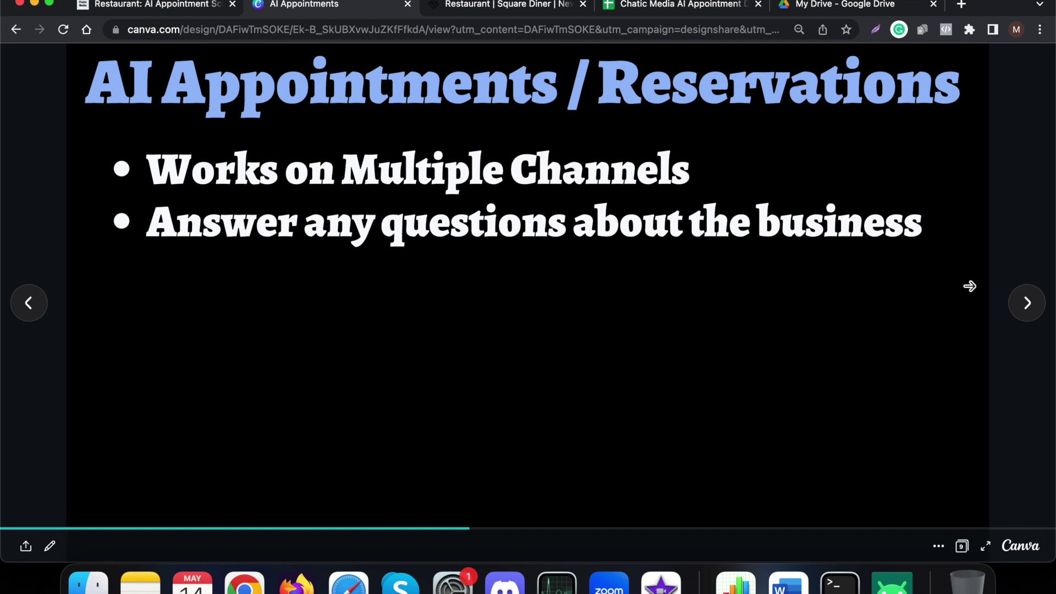
pyautogui.click(1027, 303)
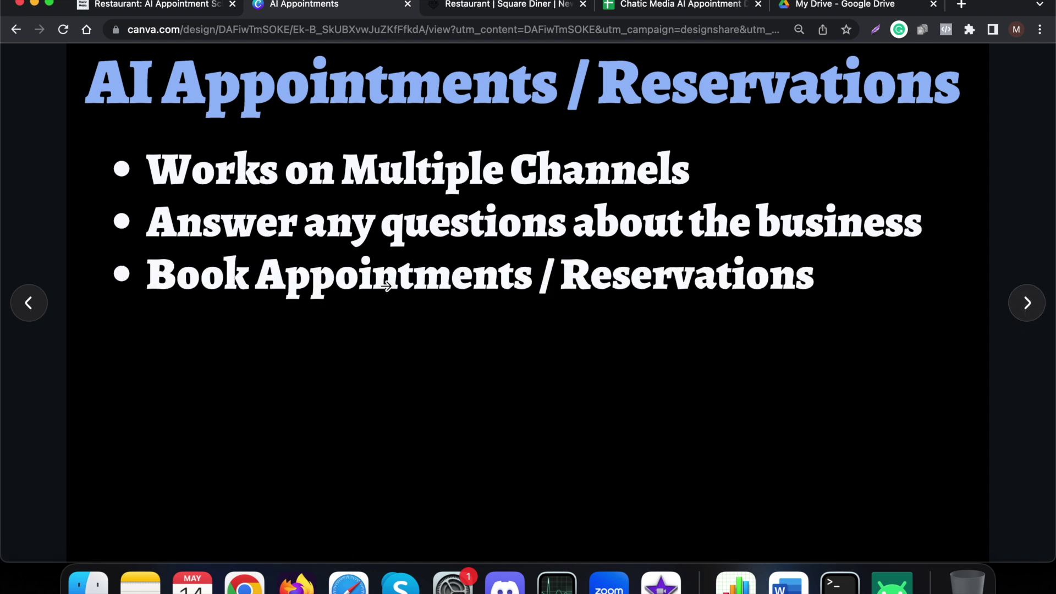
pyautogui.click(1028, 303)
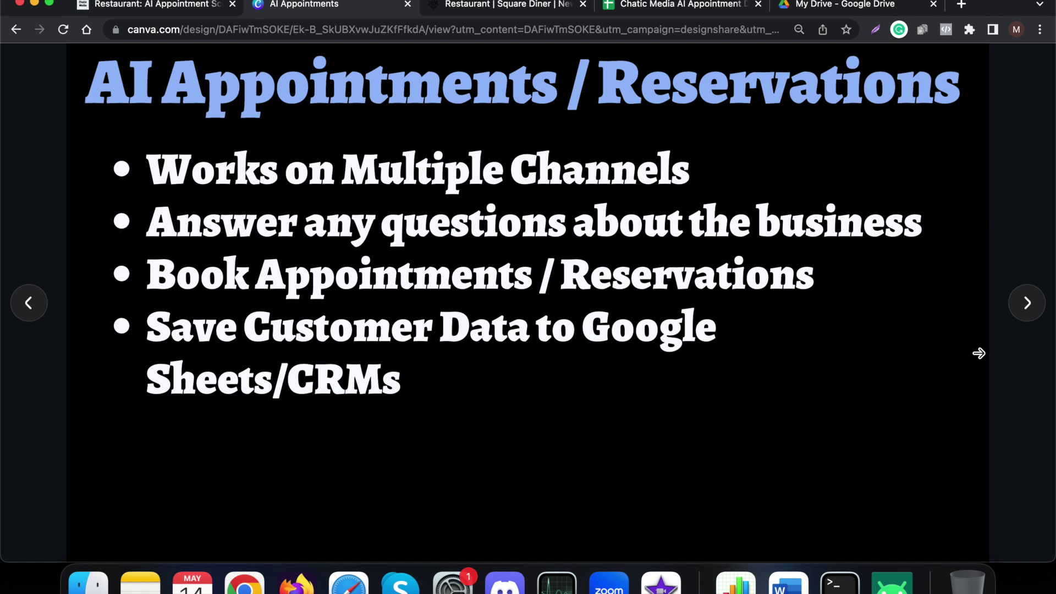
pyautogui.click(1021, 313)
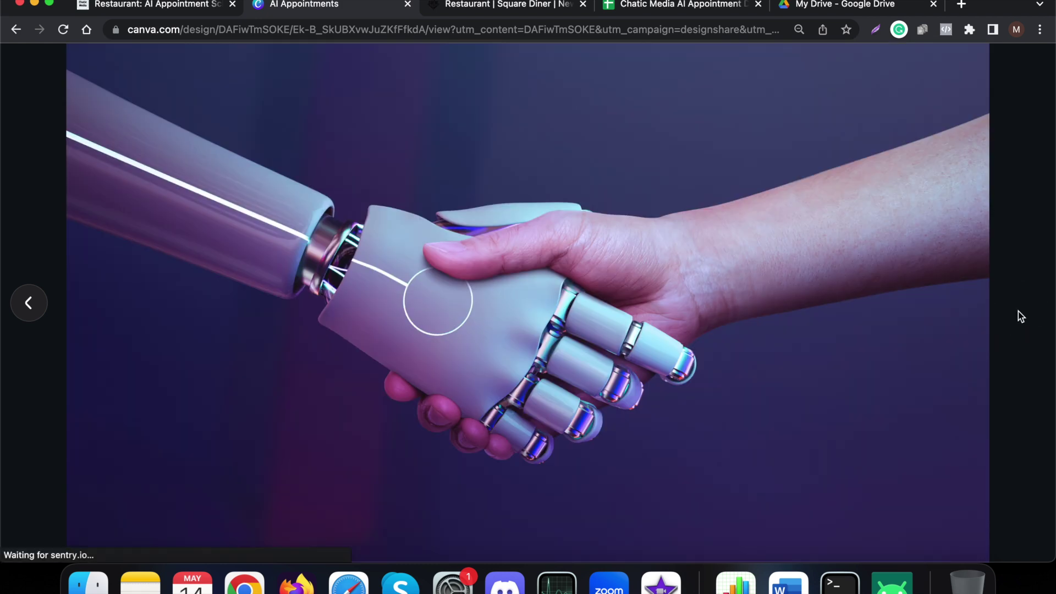
pyautogui.click(30, 312)
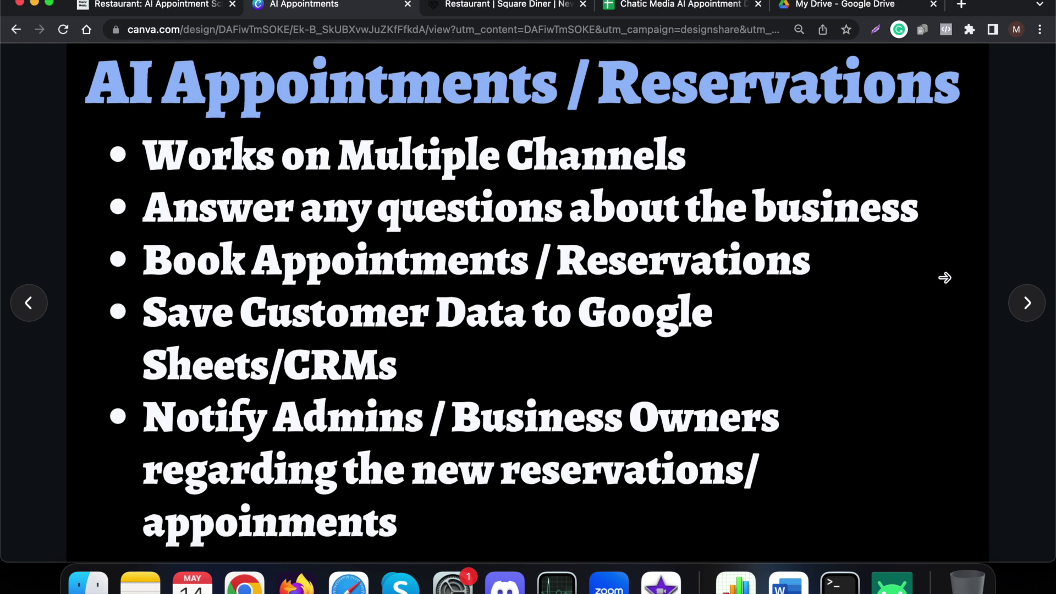
pyautogui.click(1028, 302)
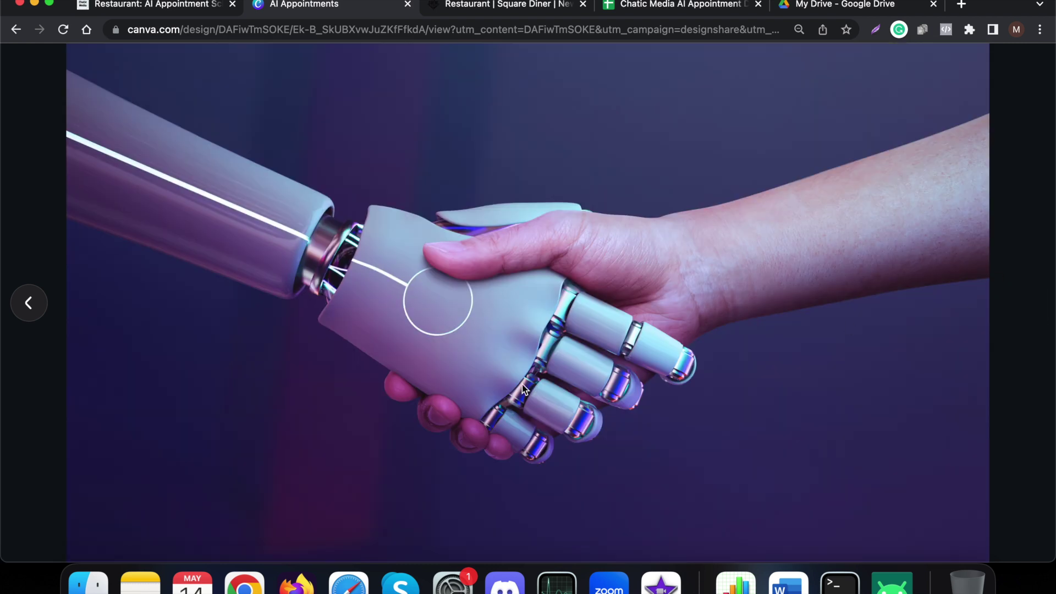
# Step: Send 'RSVN' to chaticmedia in Instagram and get the Square Diner welcome reply
pyautogui.click(893, 582)
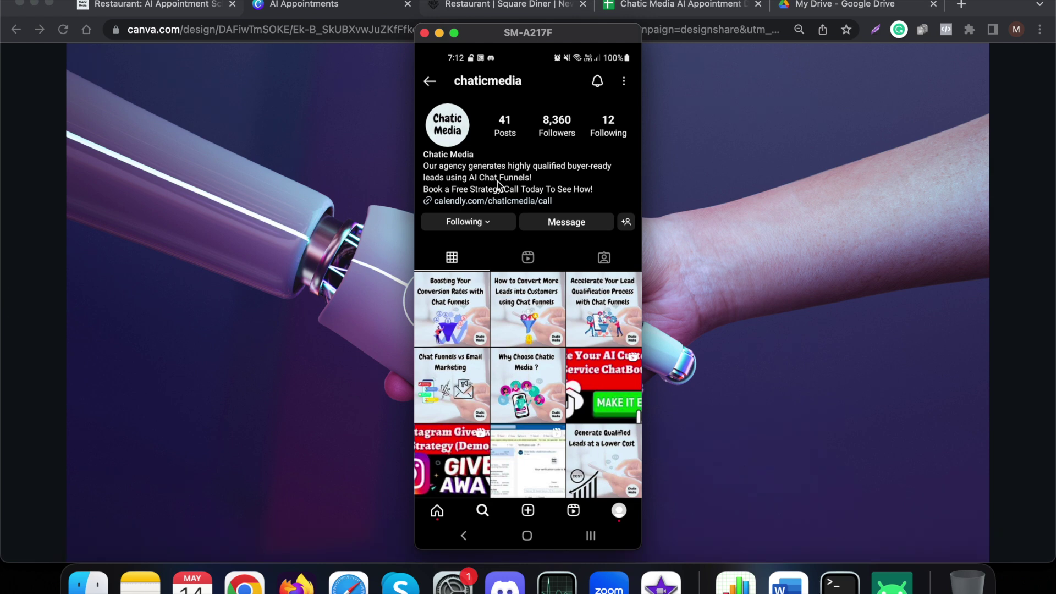
pyautogui.scroll(3, 497, 183)
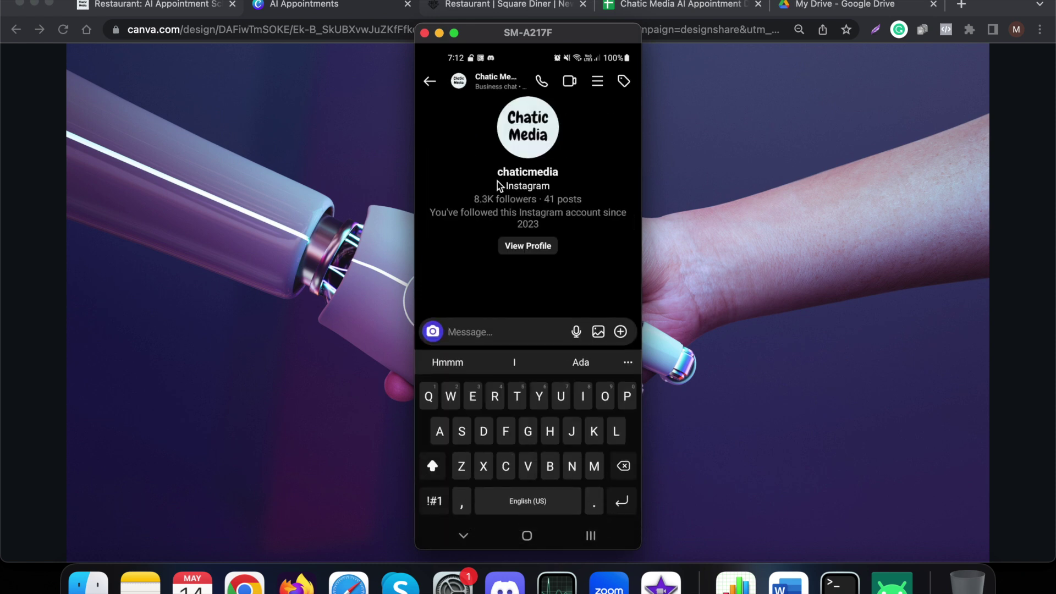
pyautogui.write('R')
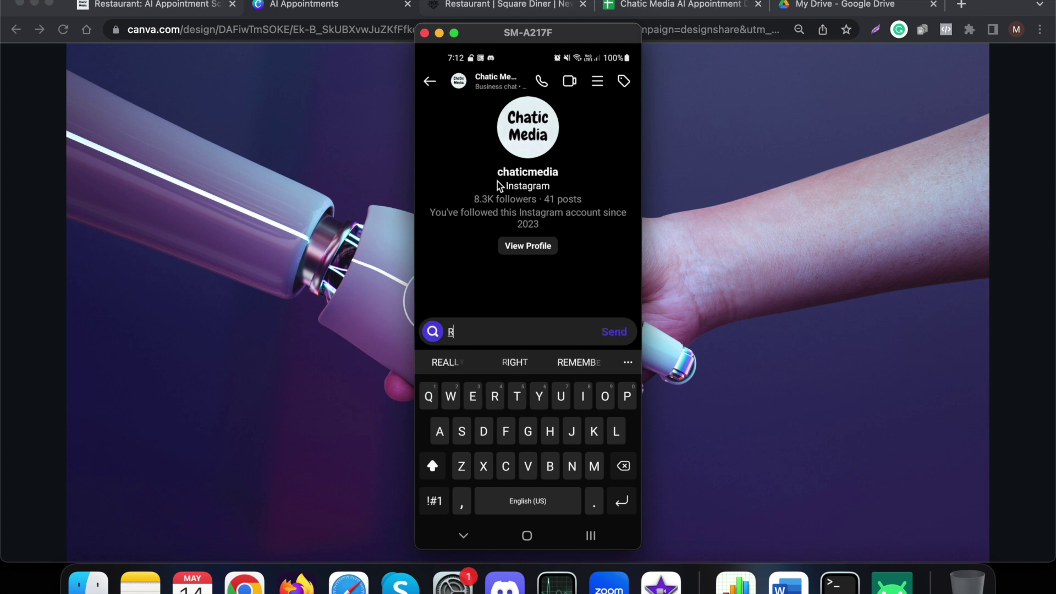
pyautogui.write('SVn')
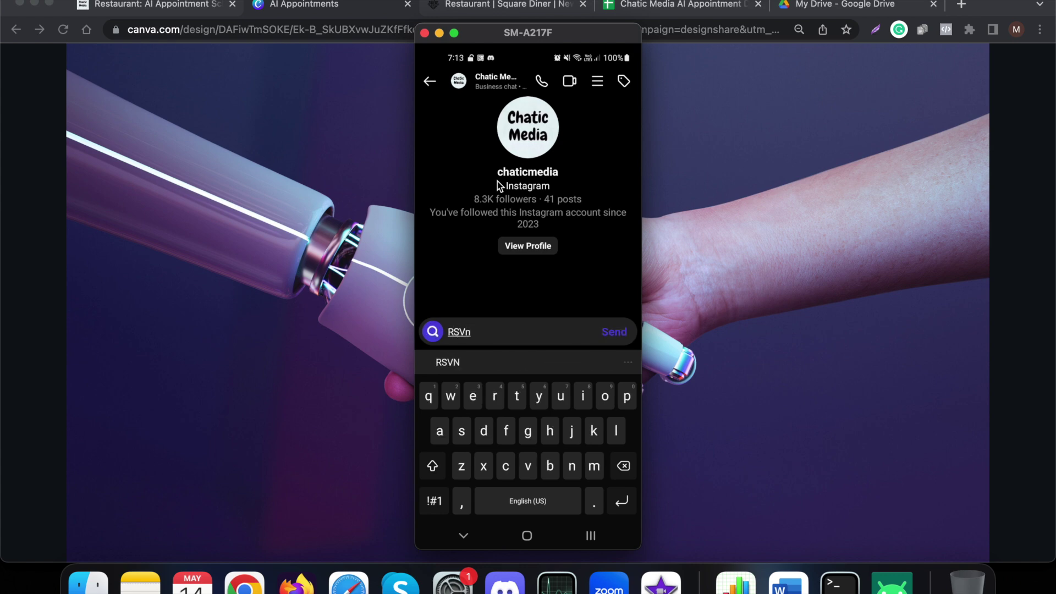
pyautogui.press('BackSpace')
pyautogui.write('N')
pyautogui.press('Return')
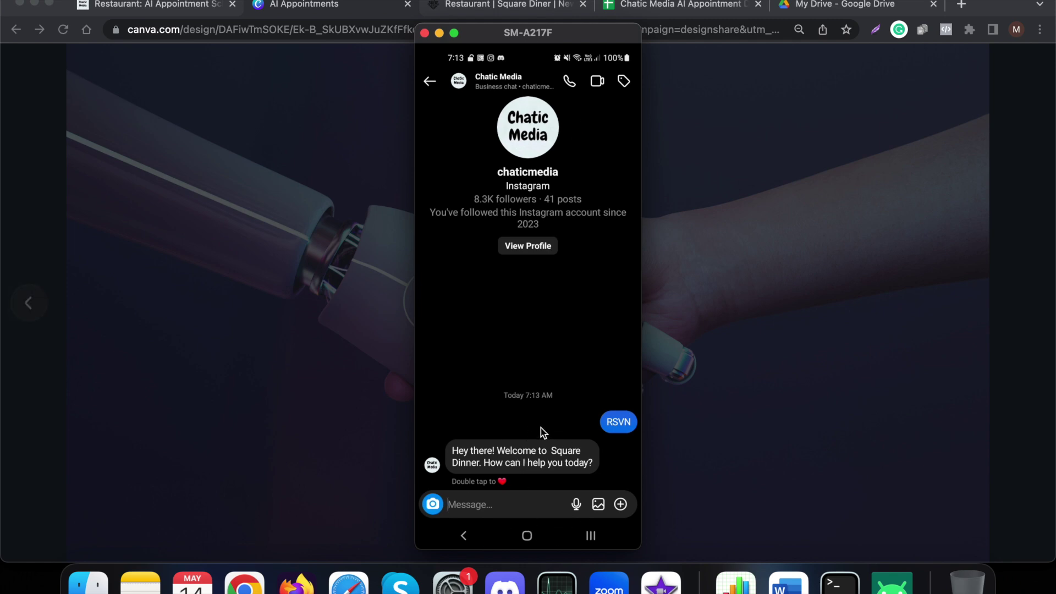
# Step: Scroll the Square Diner website to Contact Us, back to the top, then return to the presentation
pyautogui.click(738, 347)
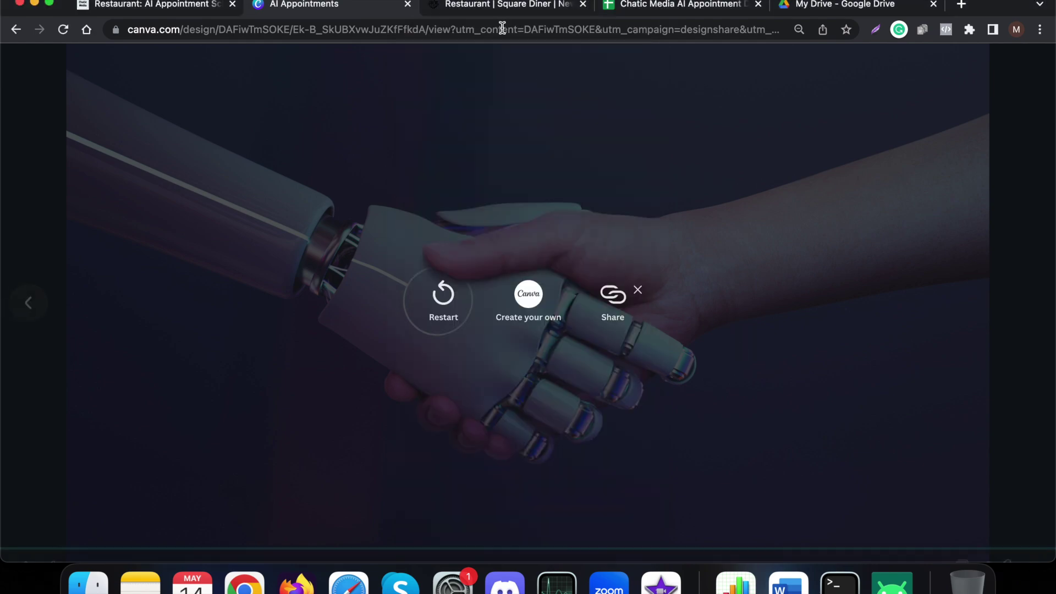
pyautogui.click(495, 10)
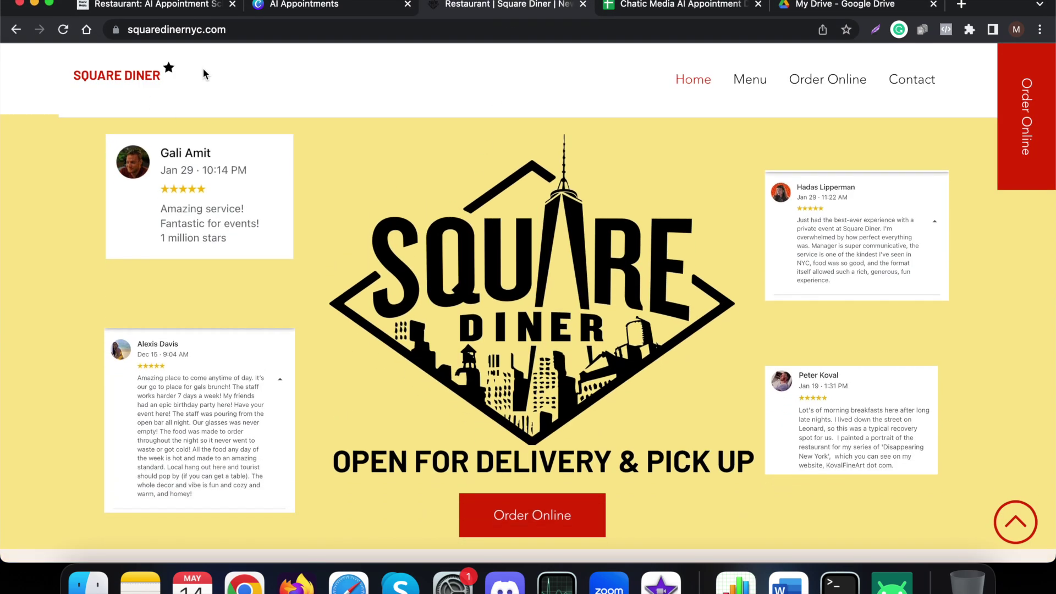
pyautogui.scroll(-5, 463, 310)
pyautogui.scroll(-1, 463, 310)
pyautogui.scroll(-3, 463, 310)
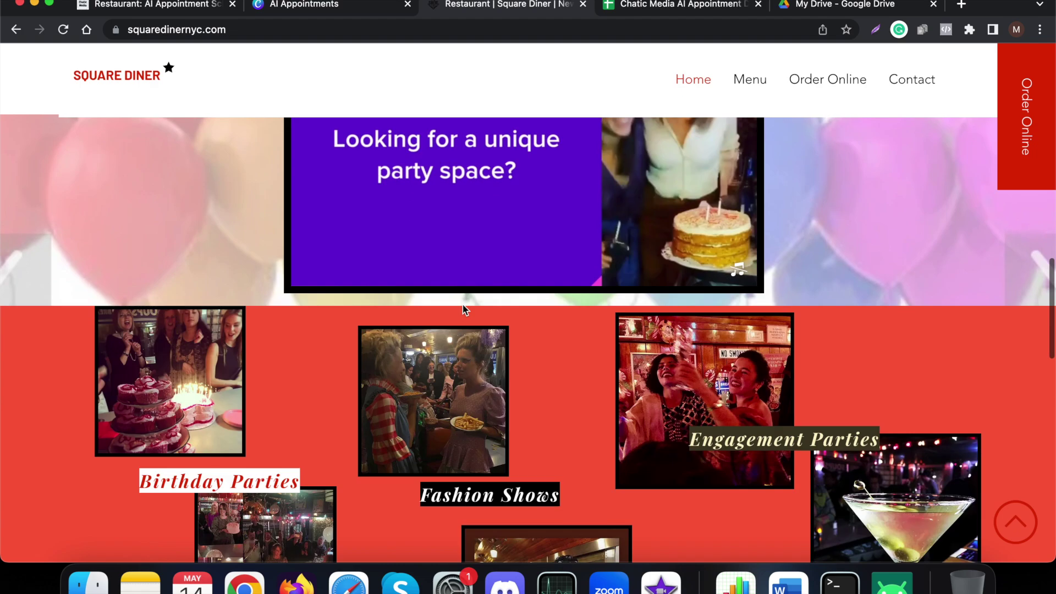
pyautogui.scroll(-3, 432, 330)
pyautogui.scroll(-2, 431, 323)
pyautogui.scroll(-2, 429, 321)
pyautogui.scroll(-4, 430, 321)
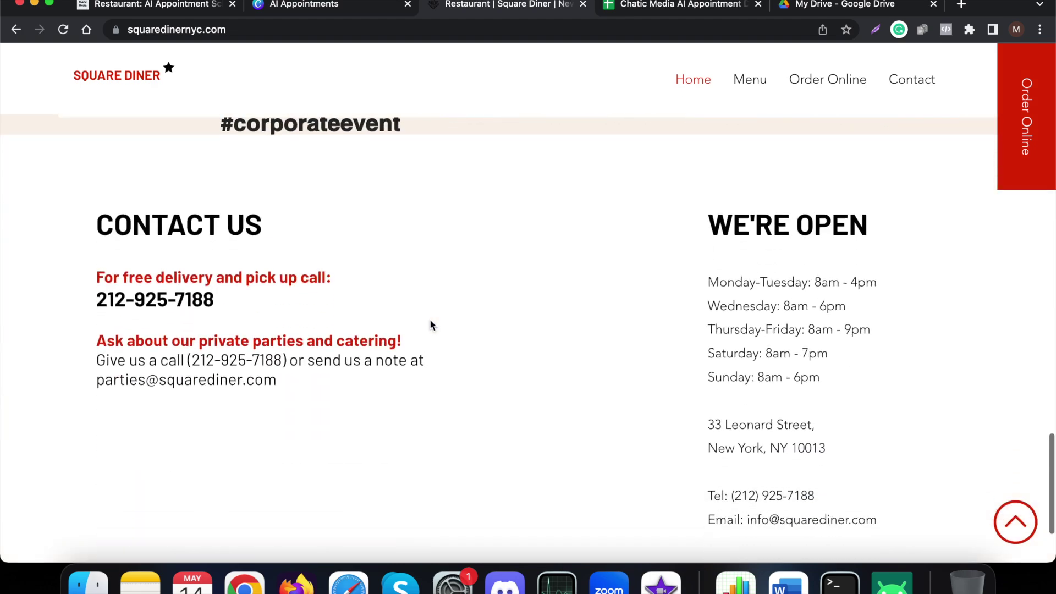
pyautogui.scroll(-2, 329, 387)
pyautogui.scroll(3, 328, 386)
pyautogui.press('Home')
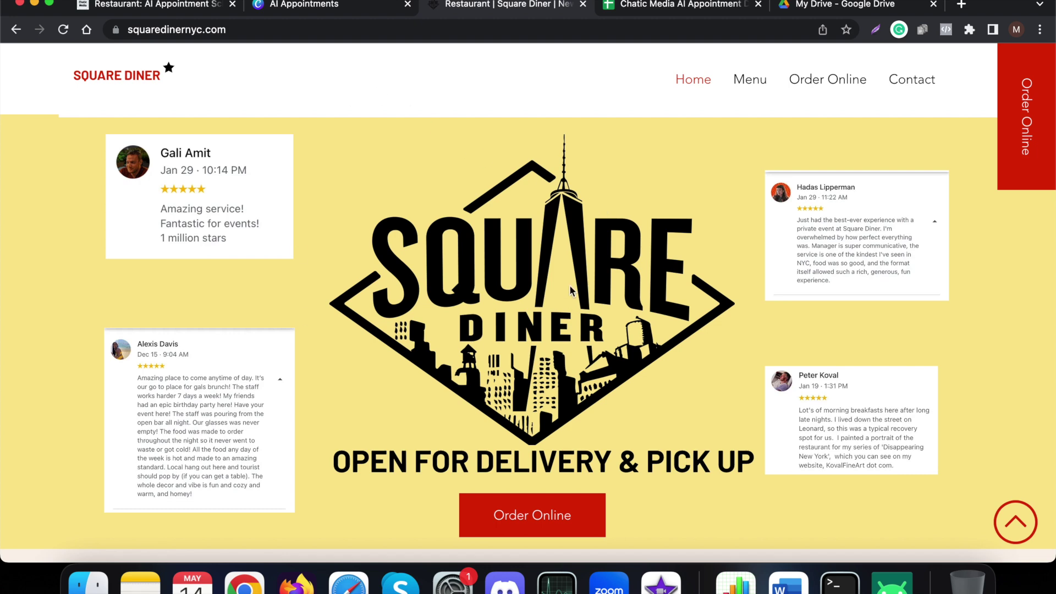
pyautogui.click(302, 12)
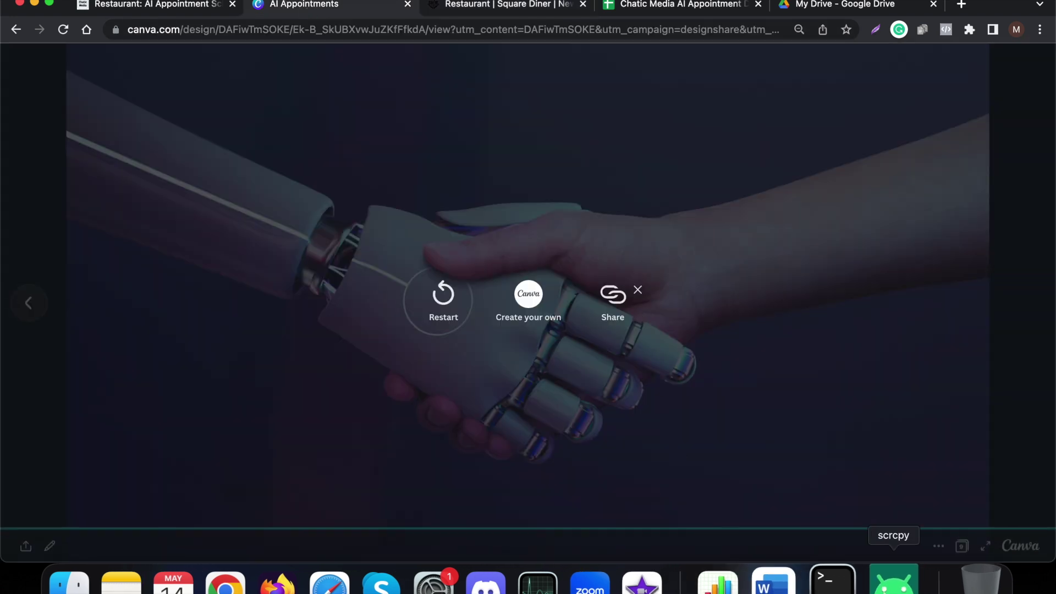
# Step: Ask the chatbot 'Can I see the menu please' and receive the Square Diner menu link
pyautogui.click(892, 585)
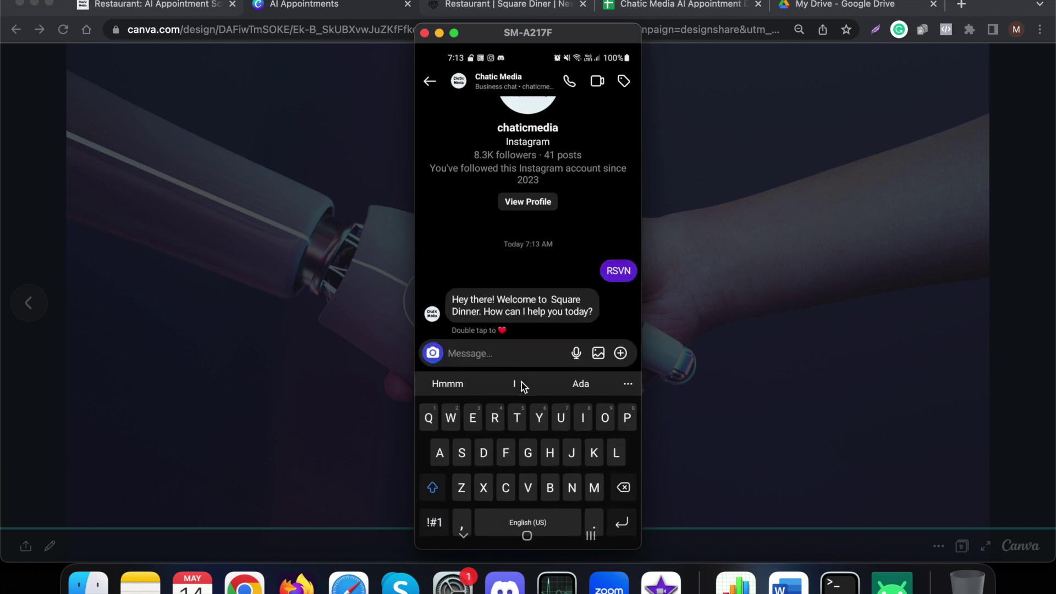
pyautogui.write('Can I ')
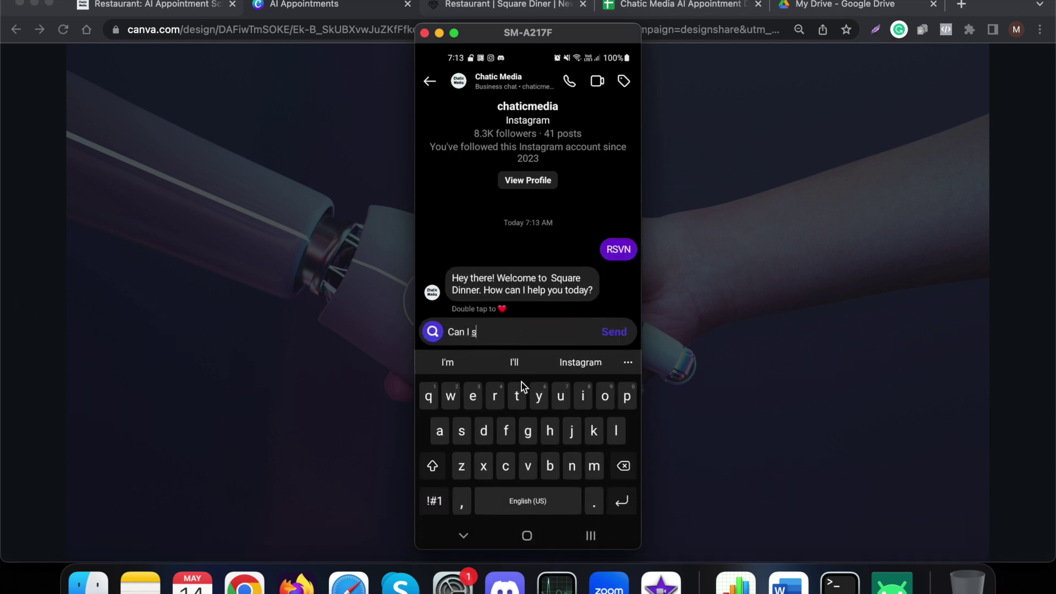
pyautogui.write('see the menu ple')
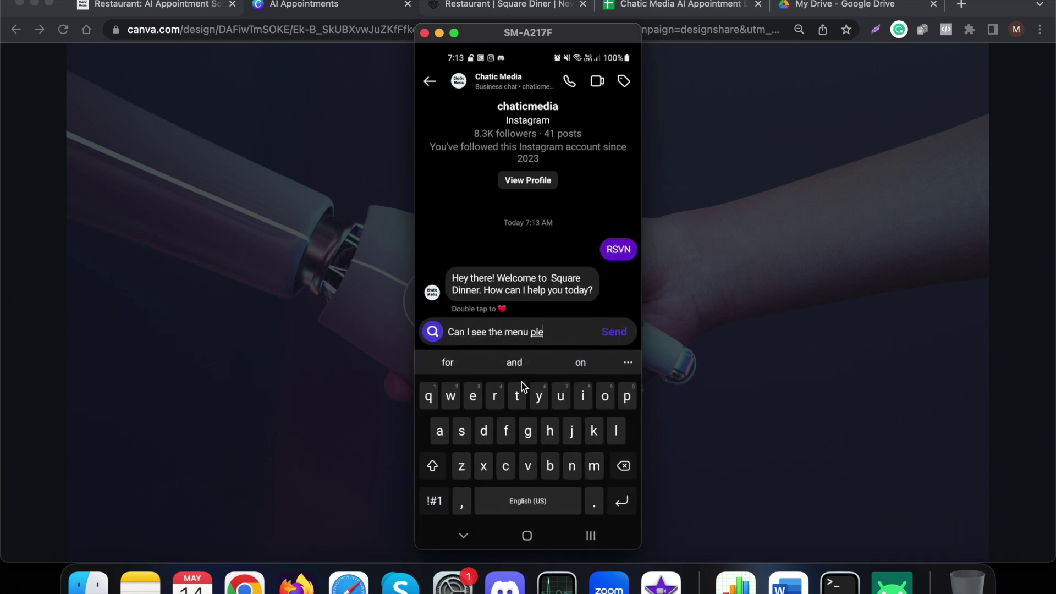
pyautogui.write('ase')
pyautogui.press('Return')
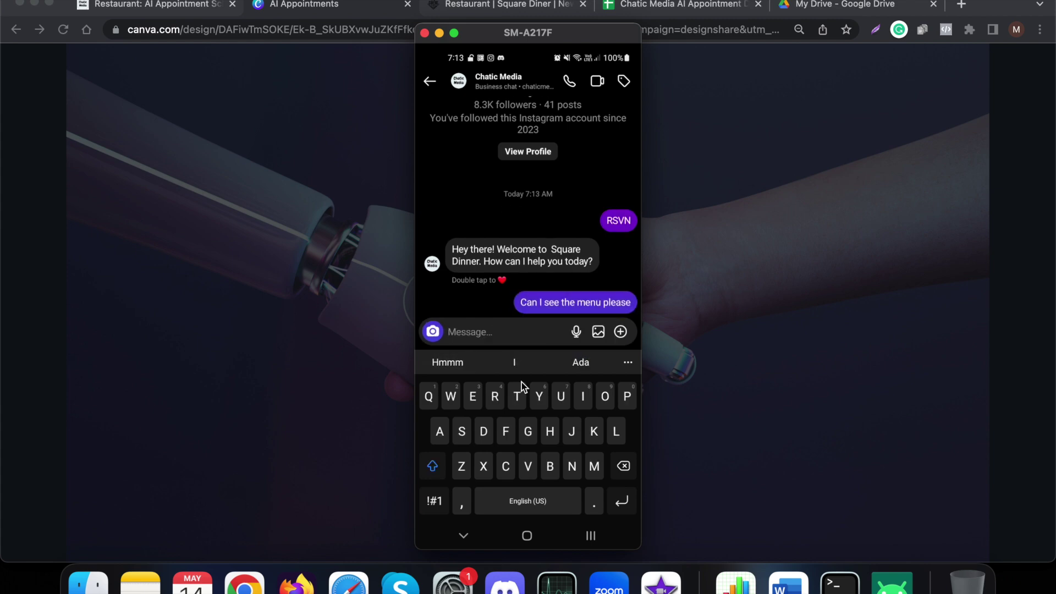
pyautogui.press('Escape')
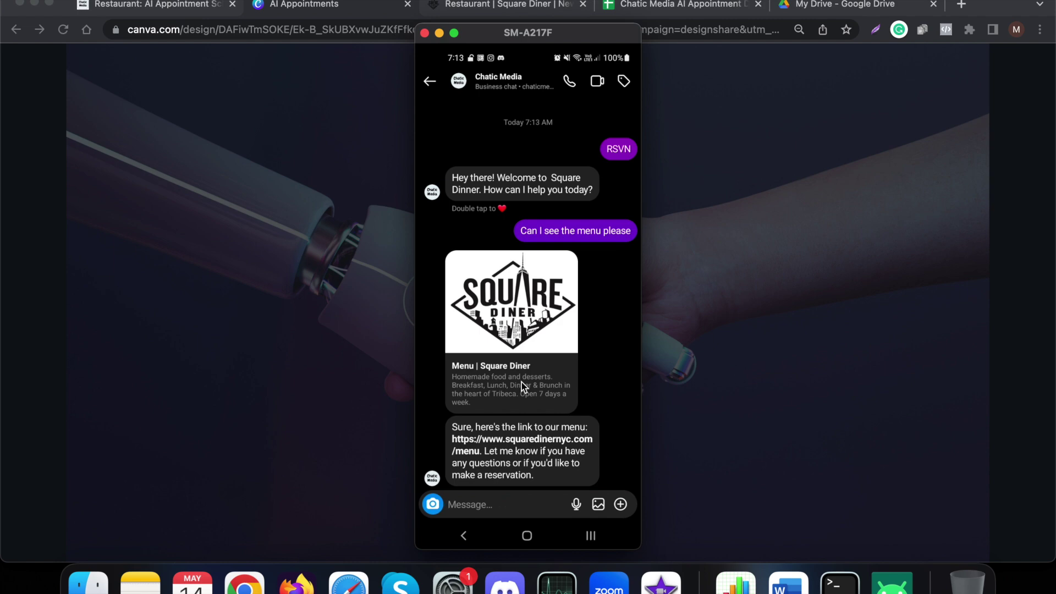
pyautogui.write('Ye')
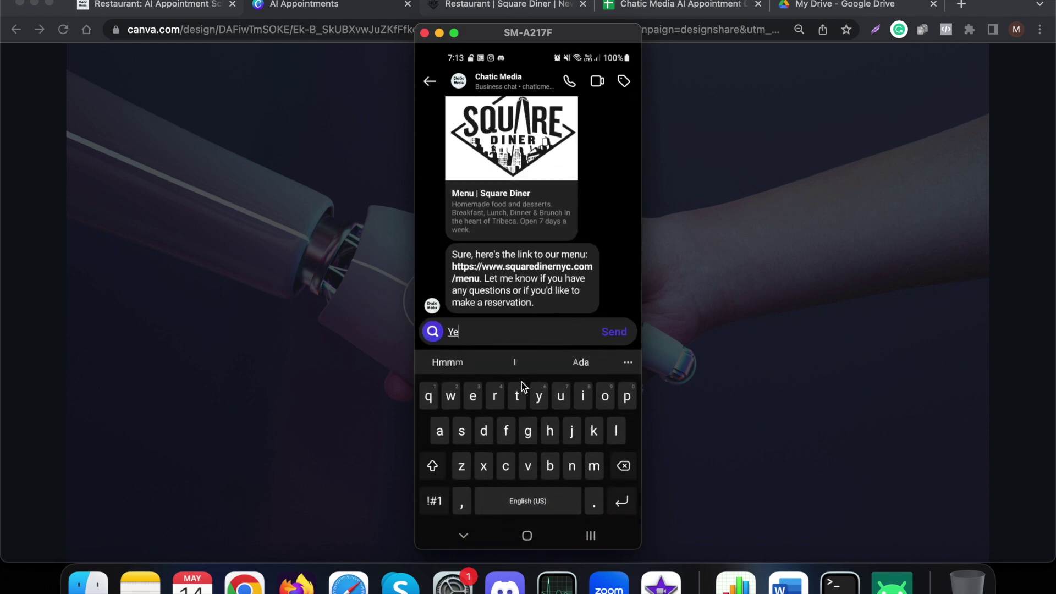
pyautogui.write('s I want to make')
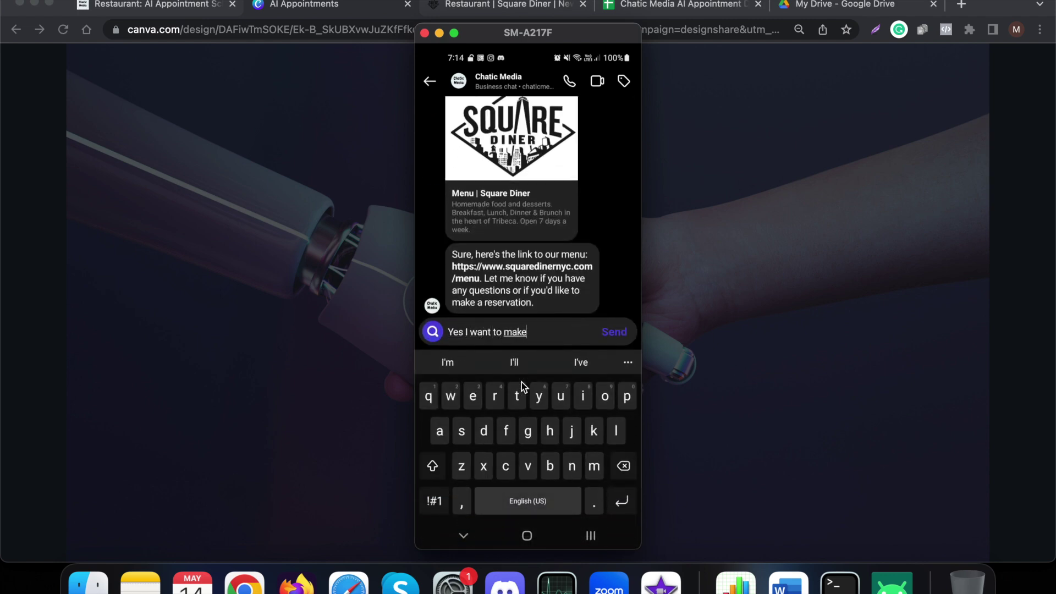
pyautogui.write(' a reservation')
# Step: Send the reservation request, customer name and 'May 28th 12pm' to the chatbot
pyautogui.press('Return')
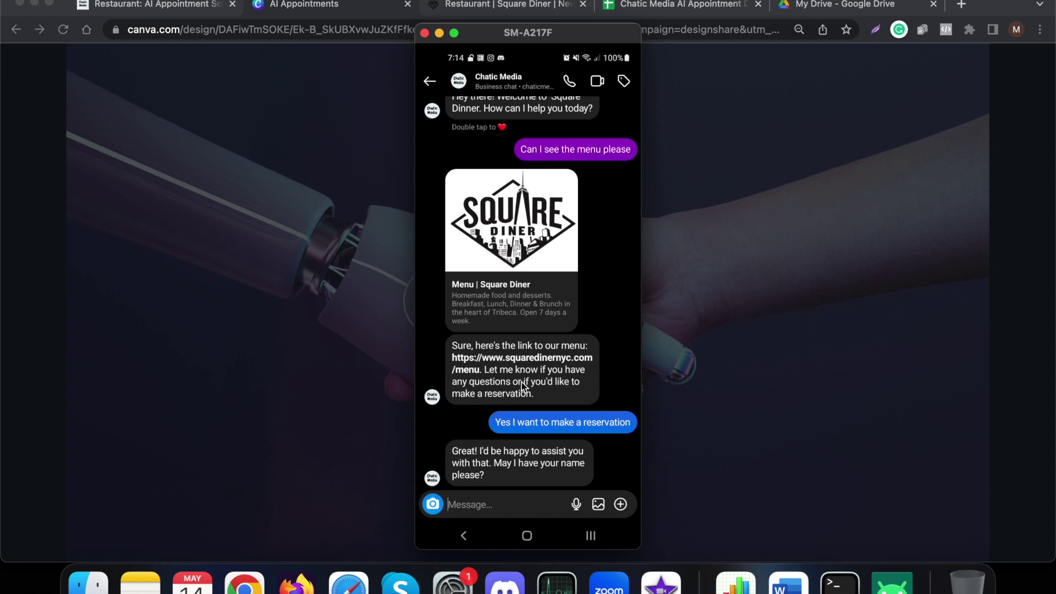
pyautogui.write('Ma')
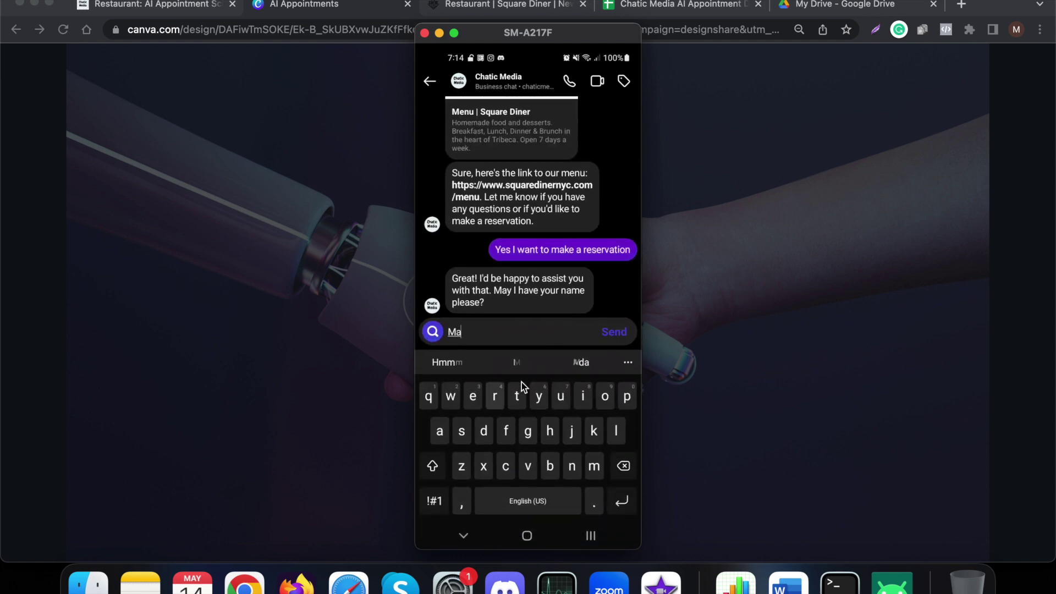
pyautogui.write('rk')
pyautogui.press('Return')
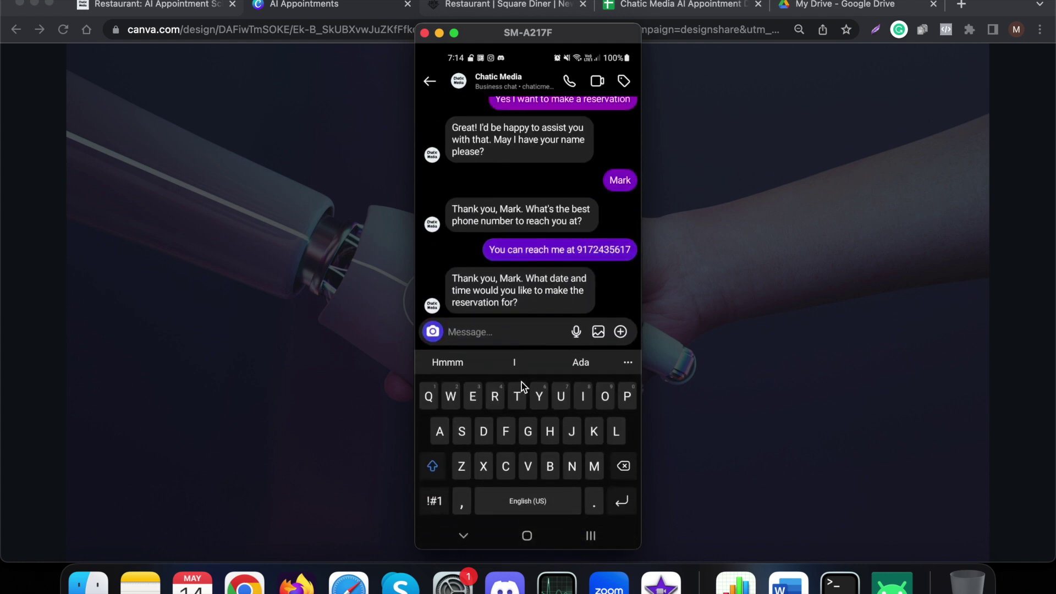
pyautogui.write('May ')
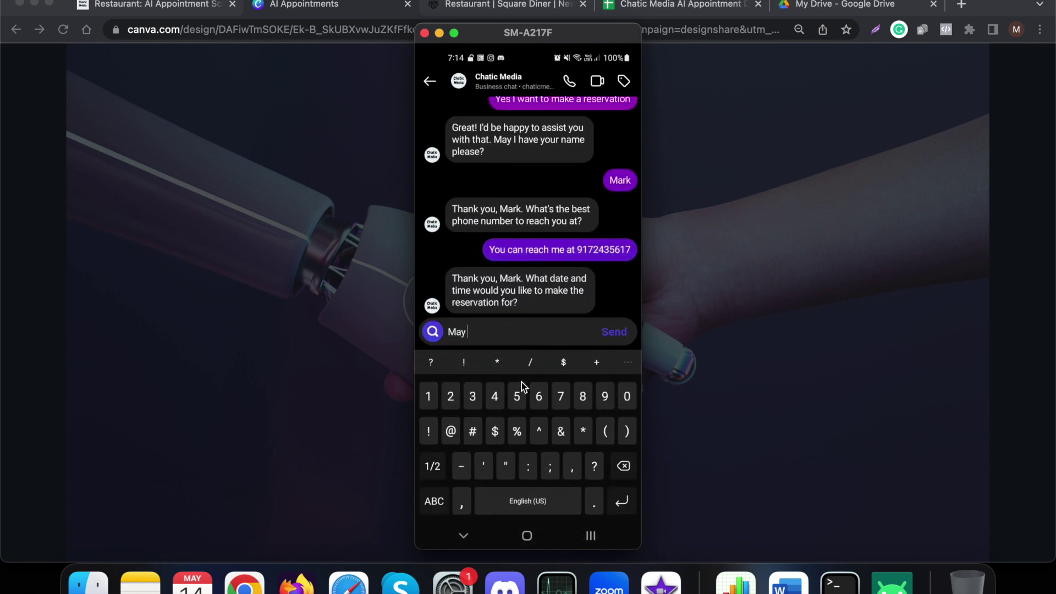
pyautogui.write('28')
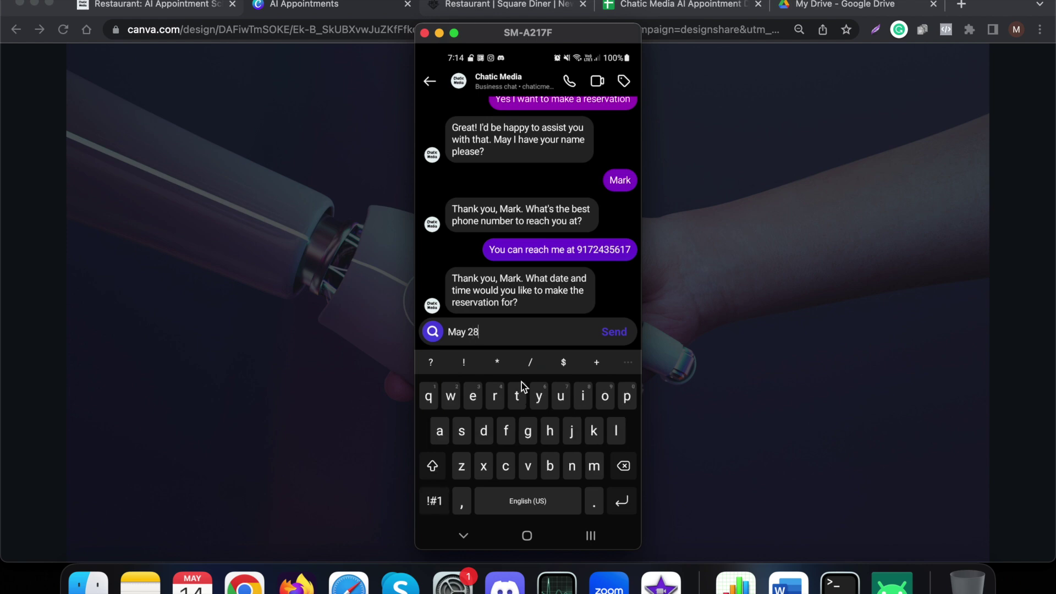
pyautogui.write('th 12pm')
pyautogui.press('Return')
pyautogui.press('Escape')
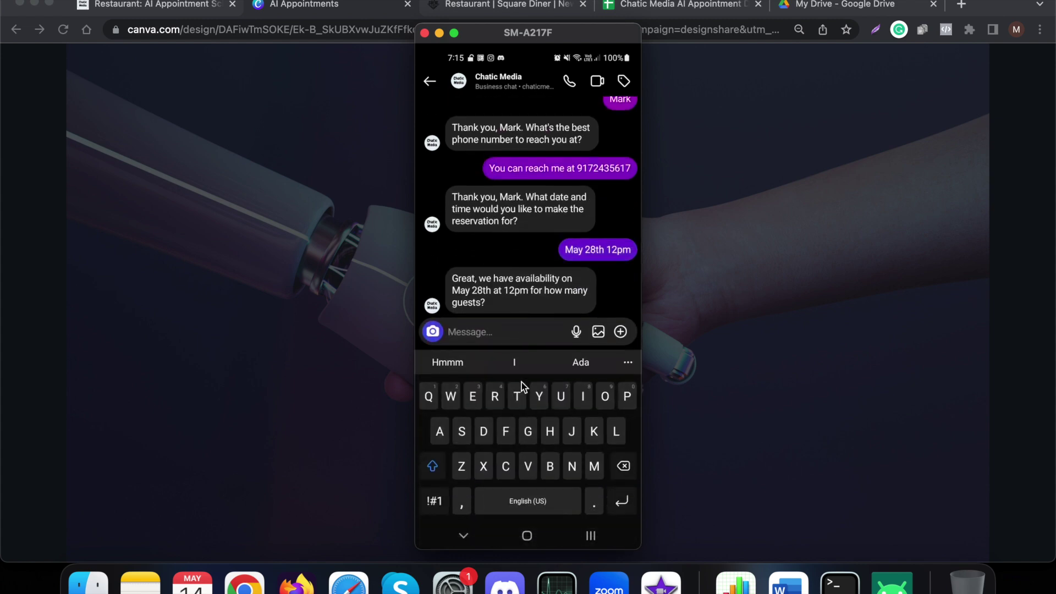
pyautogui.write('Therew ill')
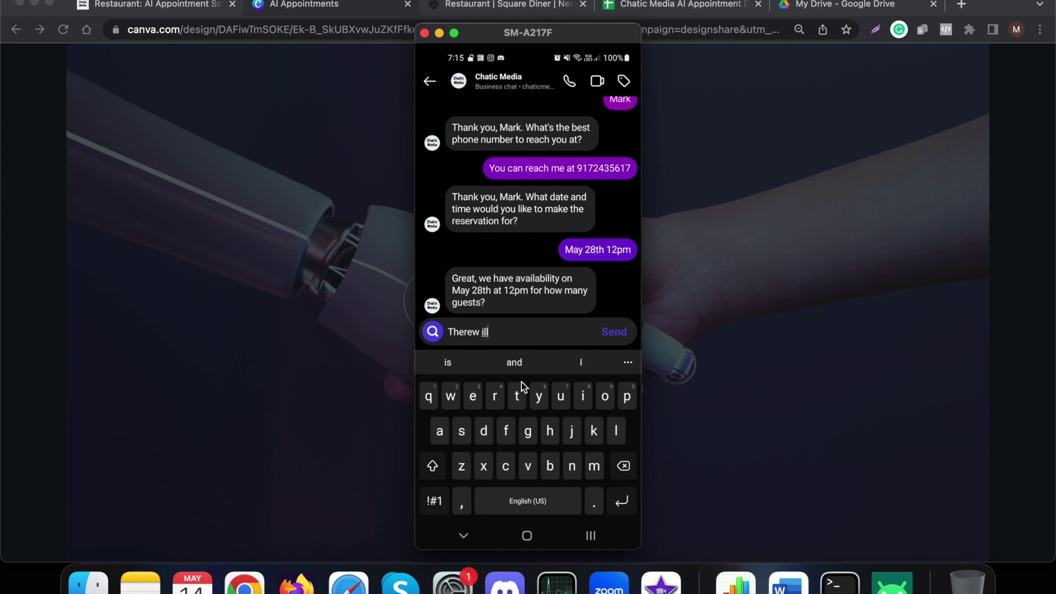
# Step: Reply 'There will be 6 guests' and 'Yes that's correct' to the chatbot
pyautogui.press('BackSpace')
pyautogui.press('BackSpace')
pyautogui.press('BackSpace')
pyautogui.press('BackSpace')
pyautogui.press('BackSpace')
pyautogui.write(' wil')
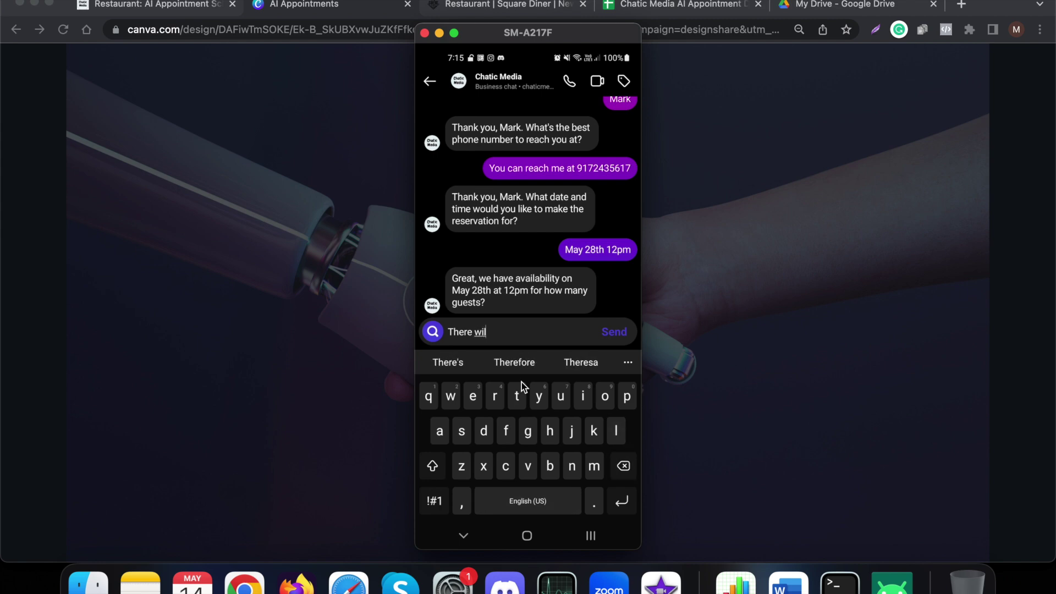
pyautogui.write('l be ')
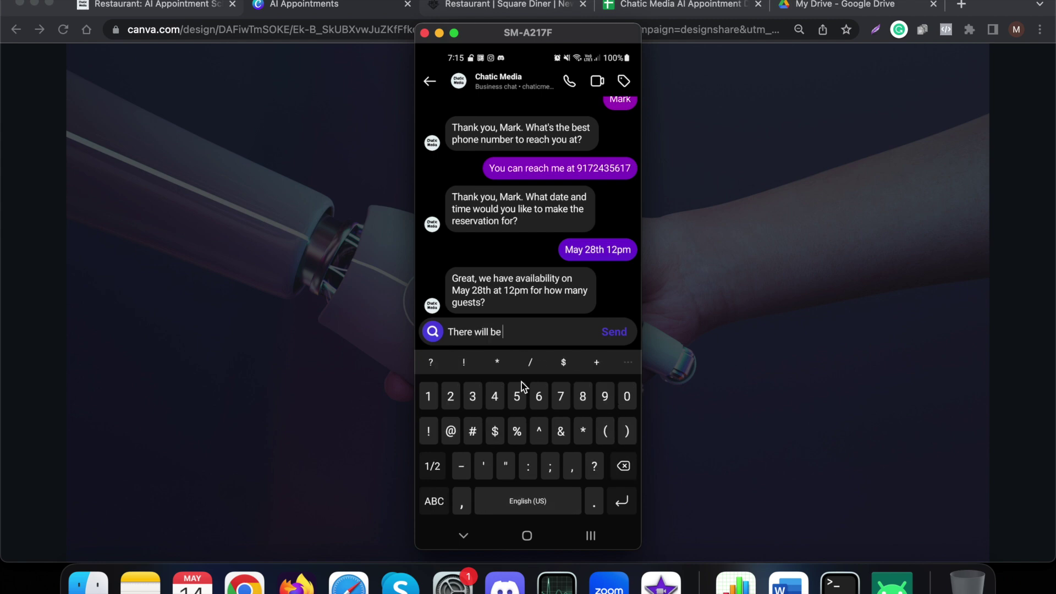
pyautogui.write('6 guests')
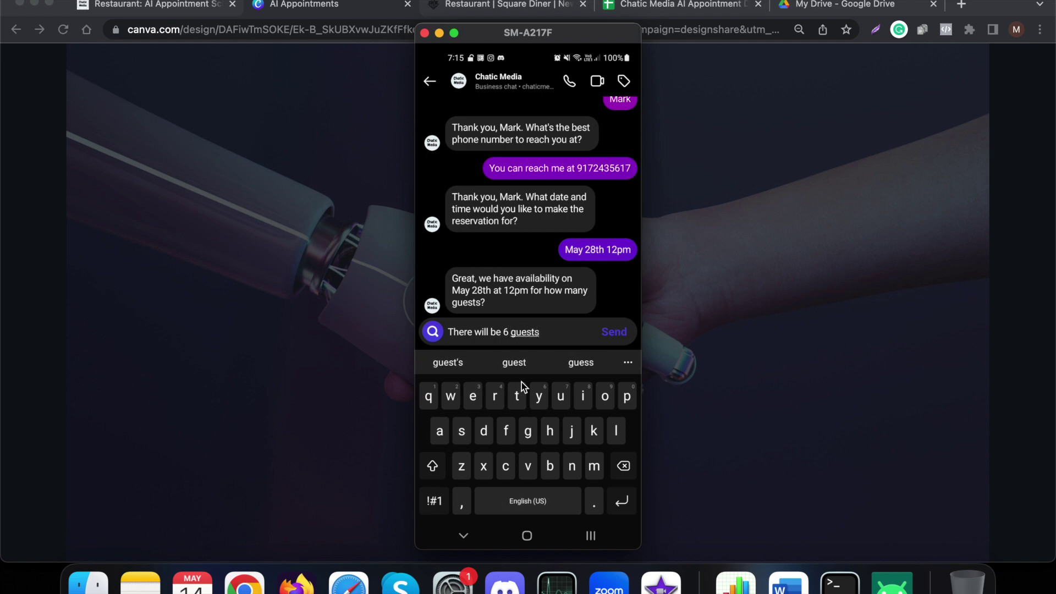
pyautogui.press('Return')
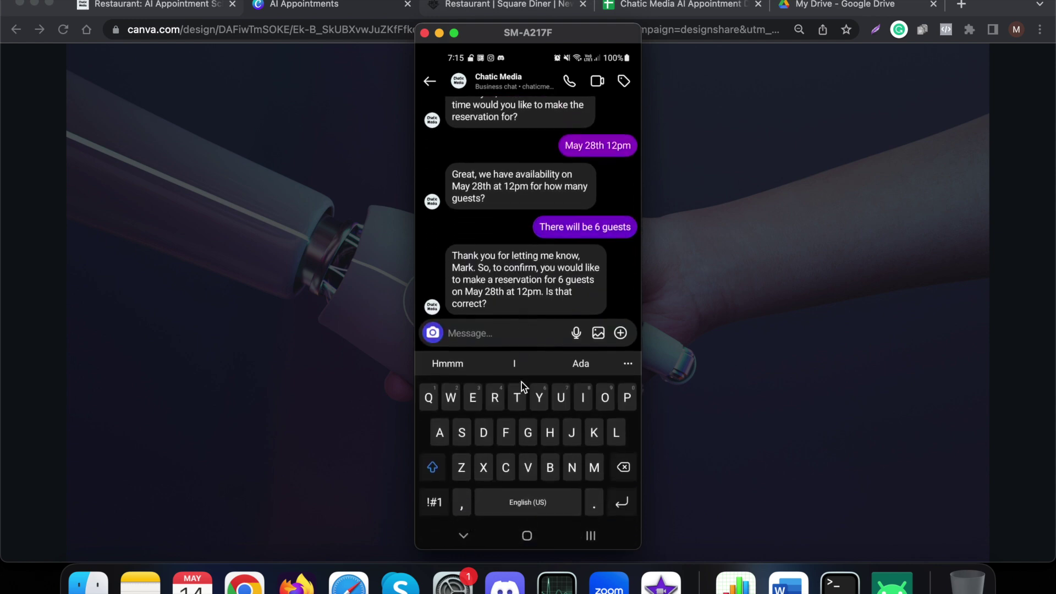
pyautogui.write("Yes that's co")
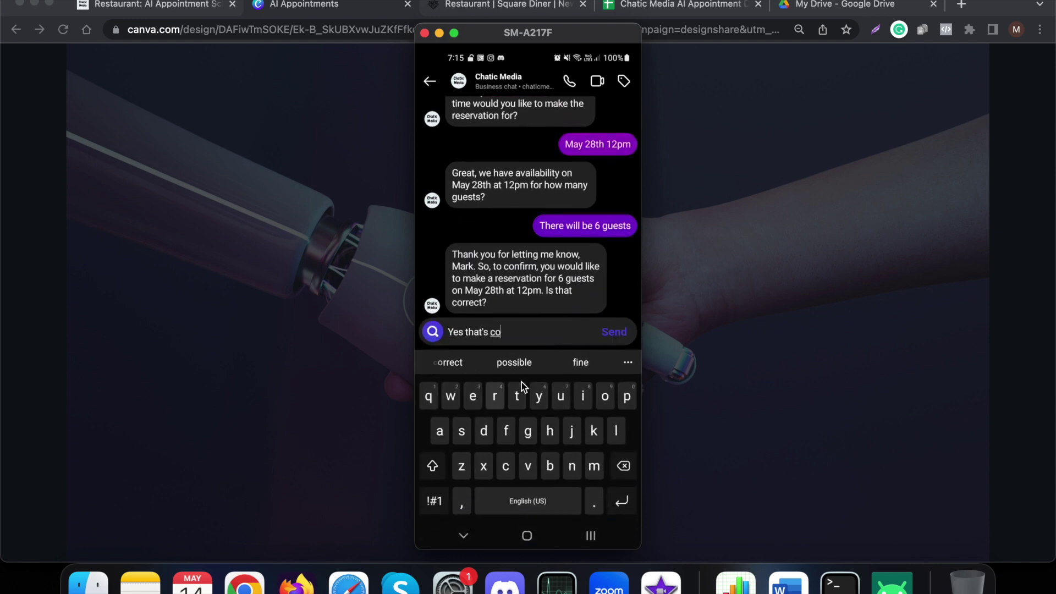
pyautogui.write('rrect')
pyautogui.press('Return')
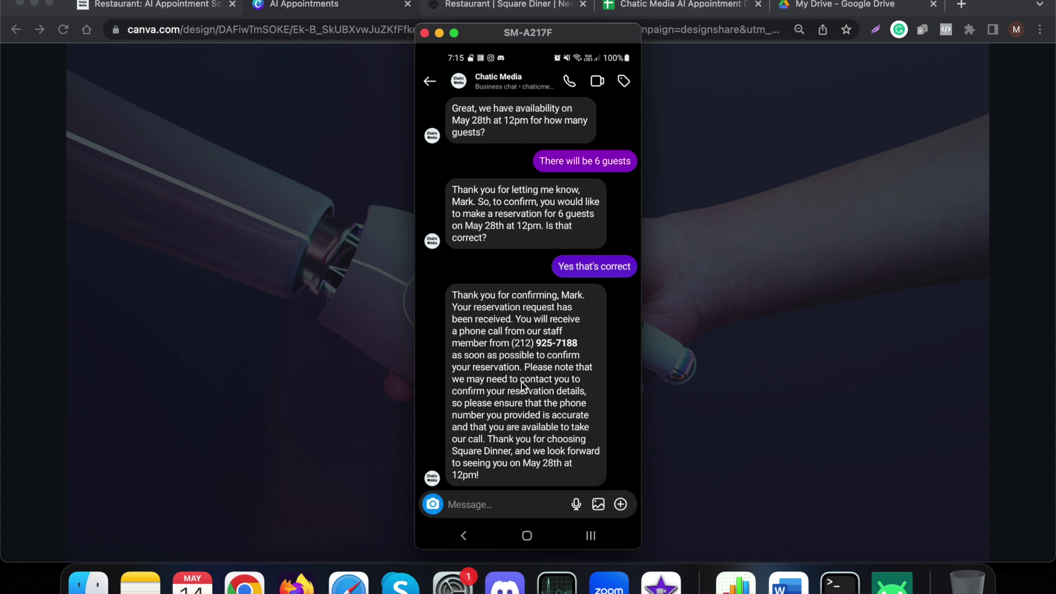
pyautogui.scroll(1, 523, 384)
pyautogui.scroll(-1, 522, 383)
pyautogui.scroll(5, 632, 356)
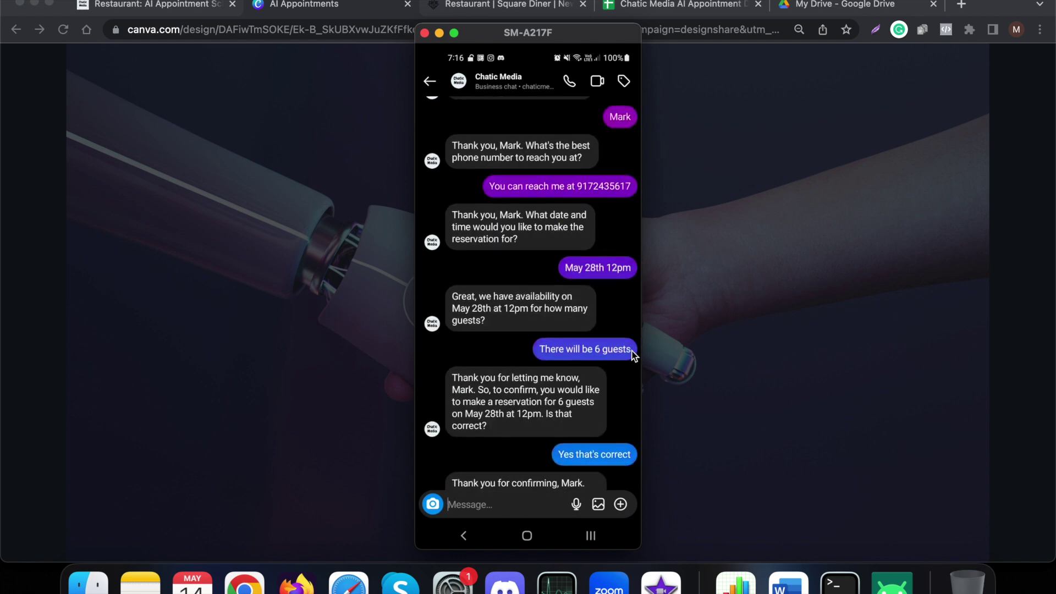
pyautogui.scroll(5, 632, 354)
pyautogui.scroll(3, 632, 353)
pyautogui.scroll(-3, 632, 356)
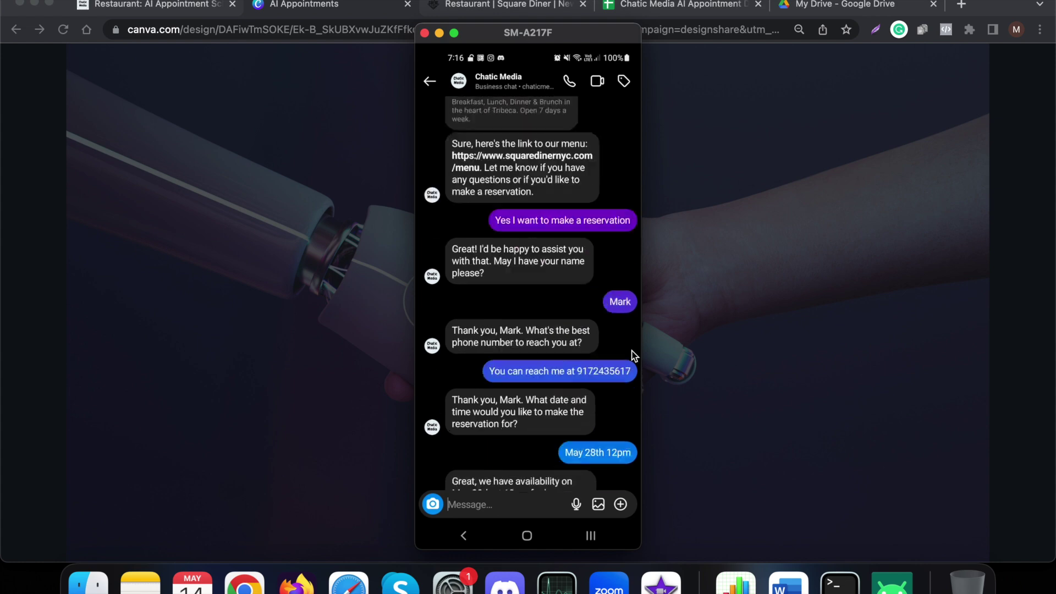
pyautogui.scroll(-1, 632, 356)
pyautogui.scroll(-2, 633, 356)
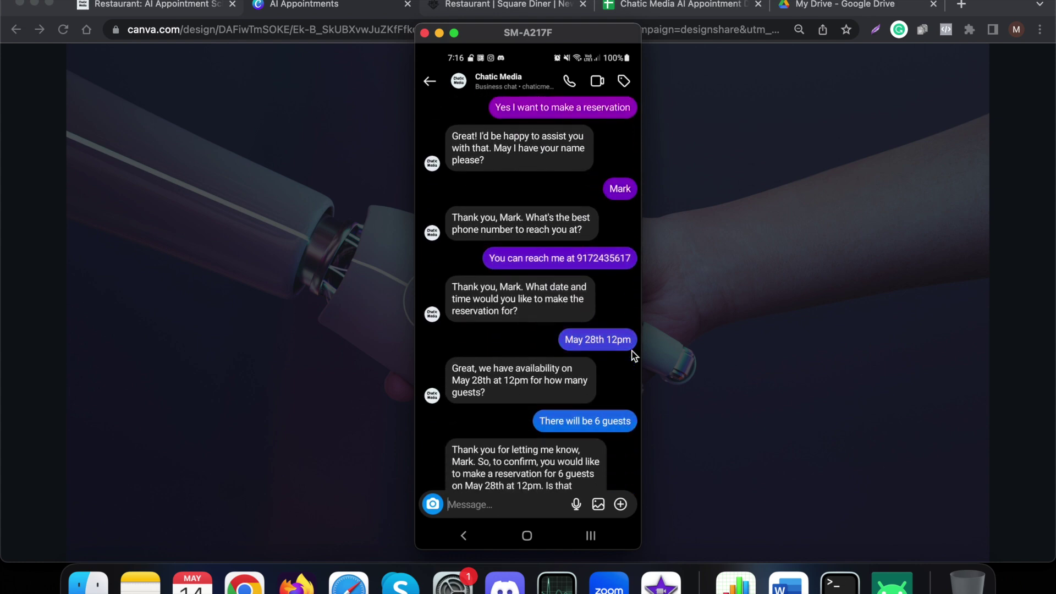
pyautogui.scroll(-1, 633, 356)
pyautogui.scroll(1, 632, 356)
pyautogui.scroll(1, 633, 356)
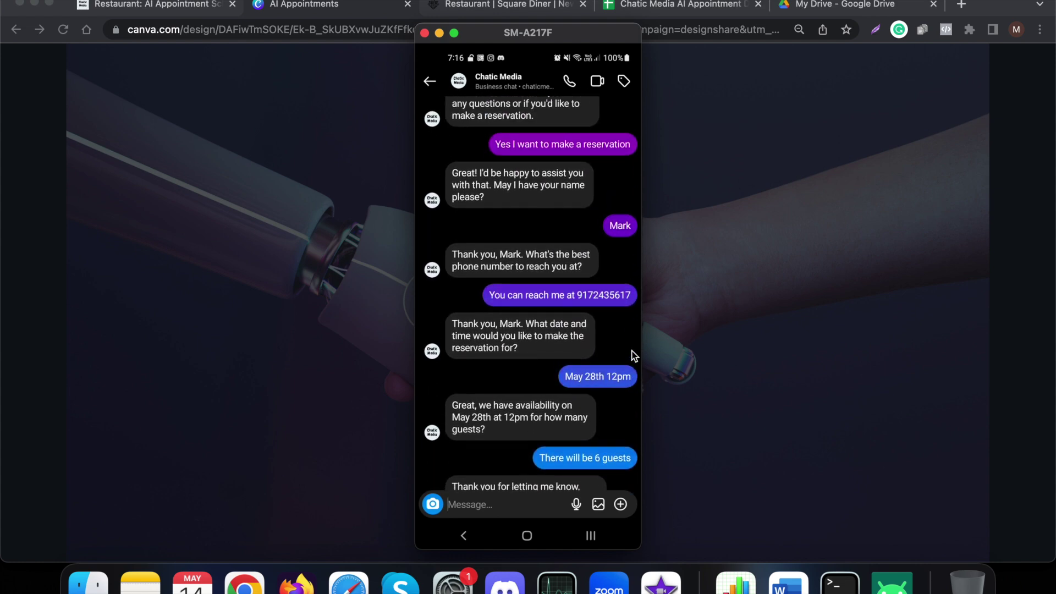
pyautogui.click(784, 350)
pyautogui.click(667, 15)
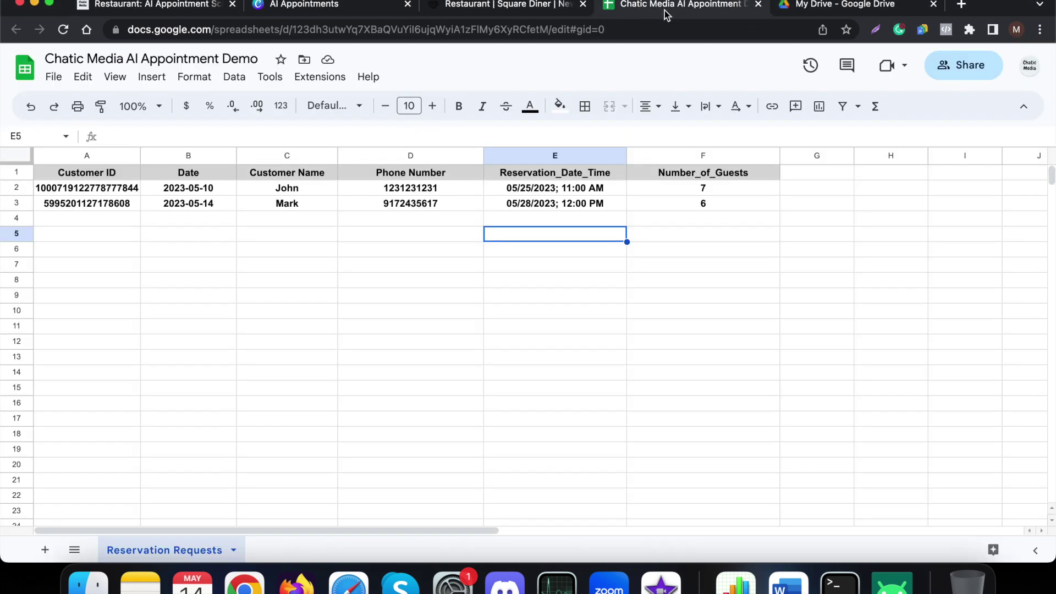
pyautogui.click(316, 235)
pyautogui.click(110, 203)
pyautogui.click(175, 209)
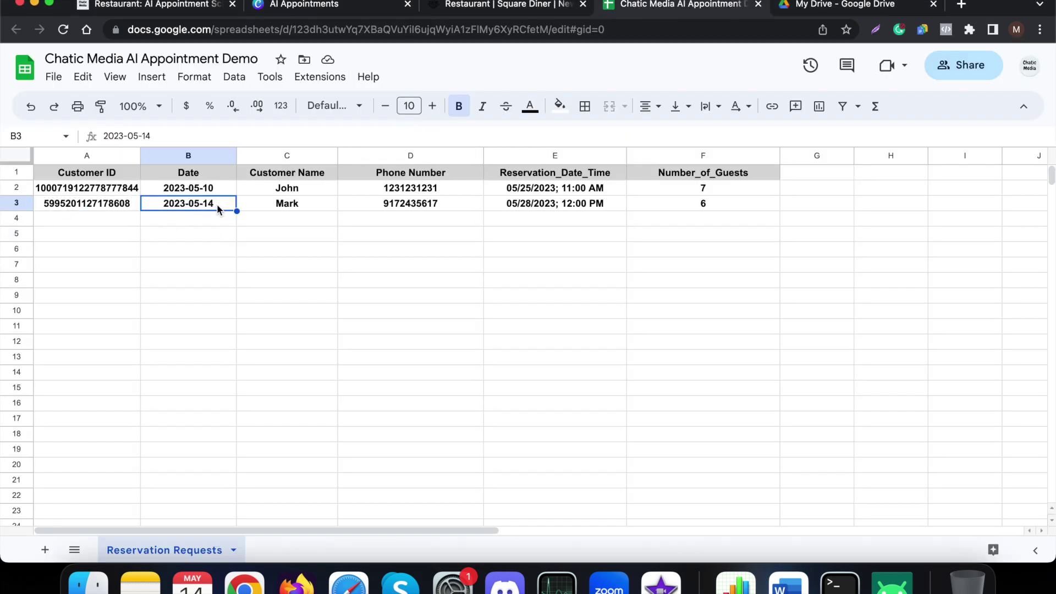
pyautogui.click(190, 157)
pyautogui.click(198, 208)
pyautogui.click(296, 210)
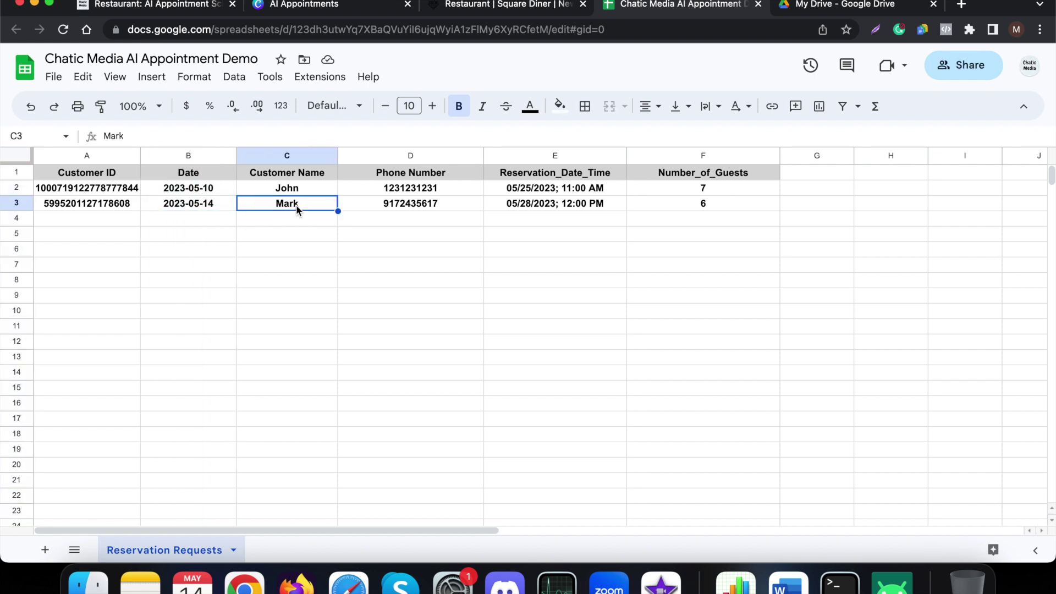
pyautogui.click(397, 207)
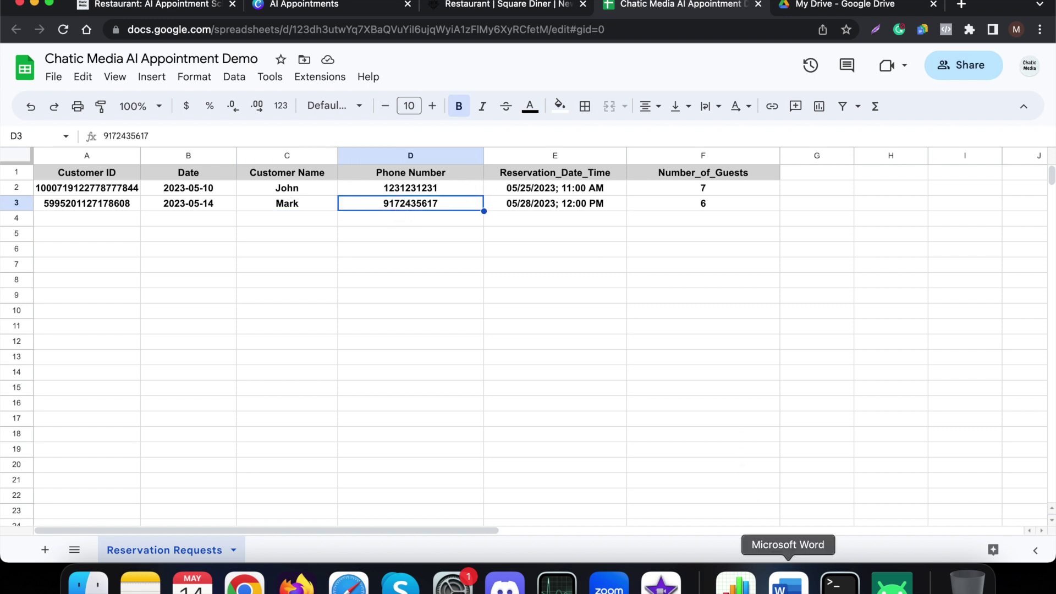
# Step: Compare the chat against row 3's May 28 12:00 PM time and 6 guests
pyautogui.click(892, 585)
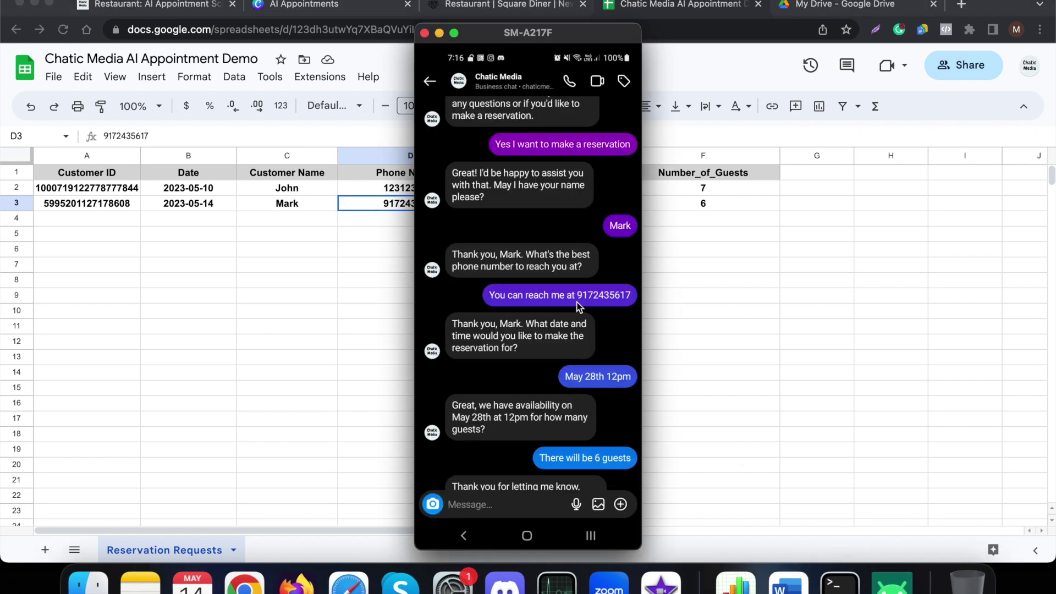
pyautogui.click(652, 296)
pyautogui.click(531, 206)
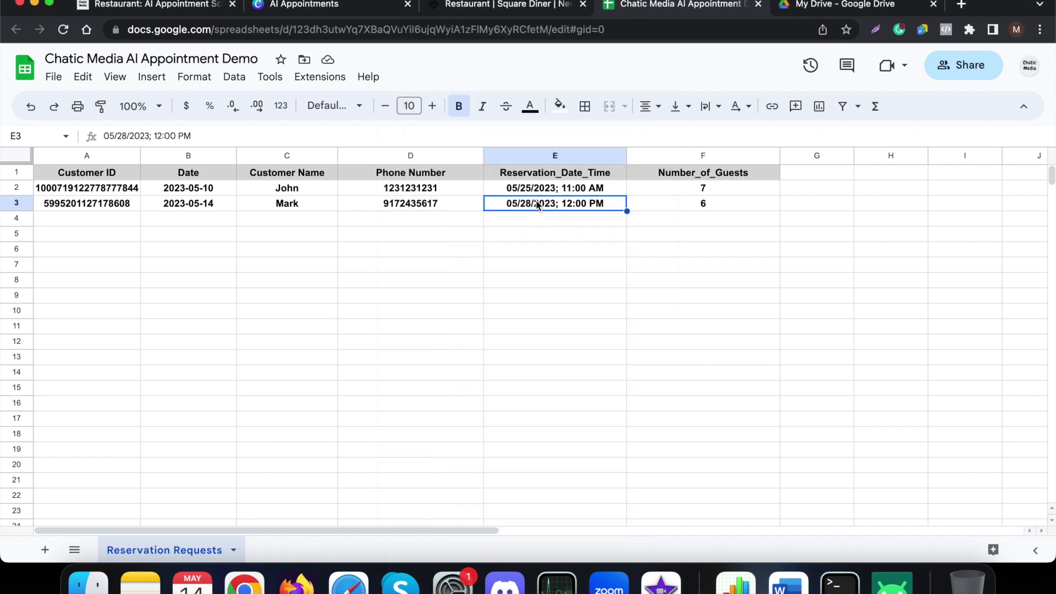
pyautogui.click(718, 204)
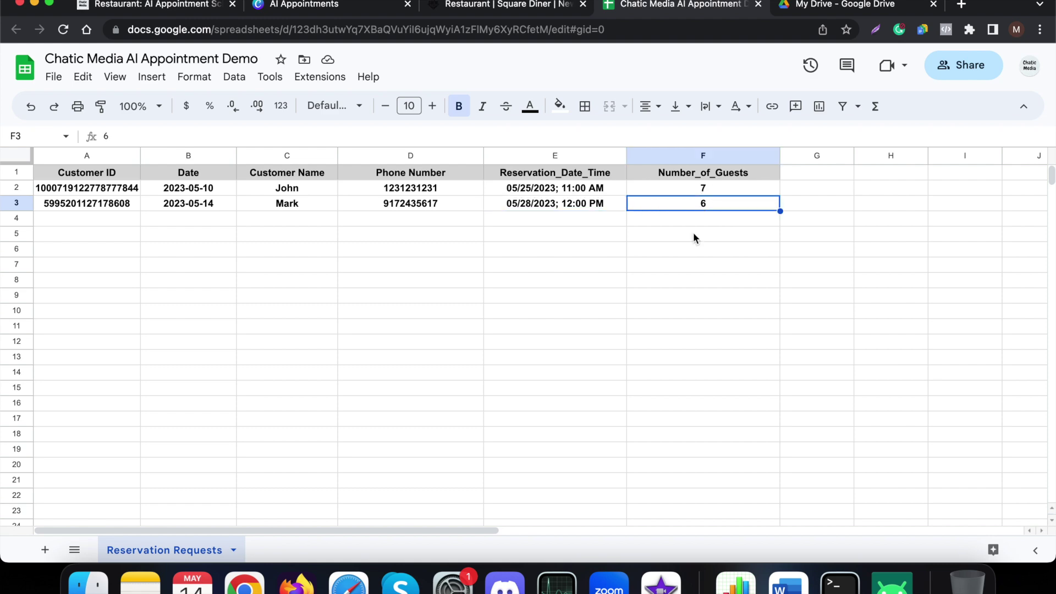
pyautogui.click(891, 582)
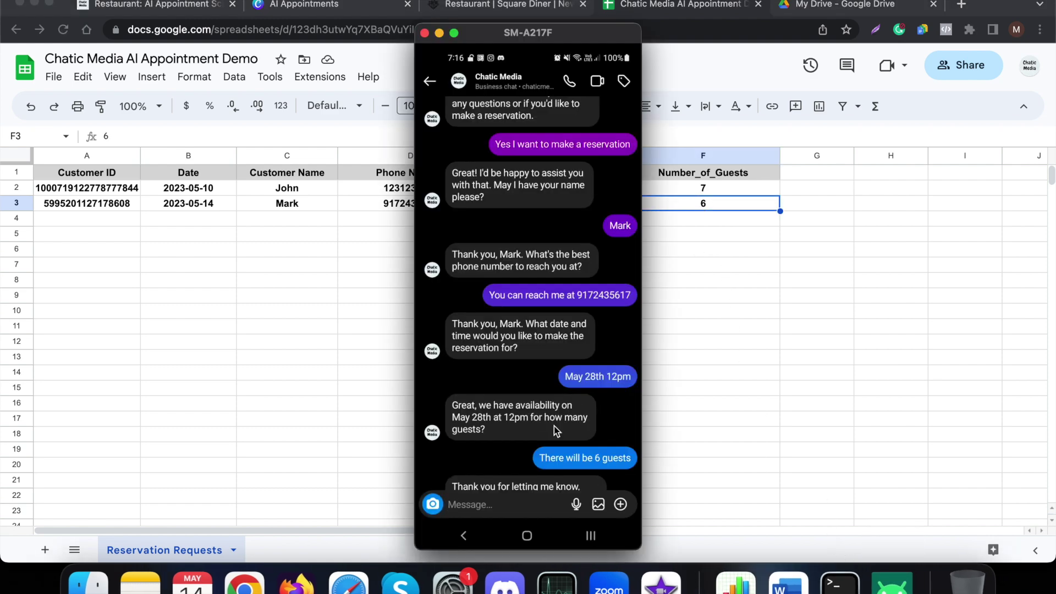
pyautogui.scroll(-5, 555, 431)
pyautogui.scroll(2, 591, 375)
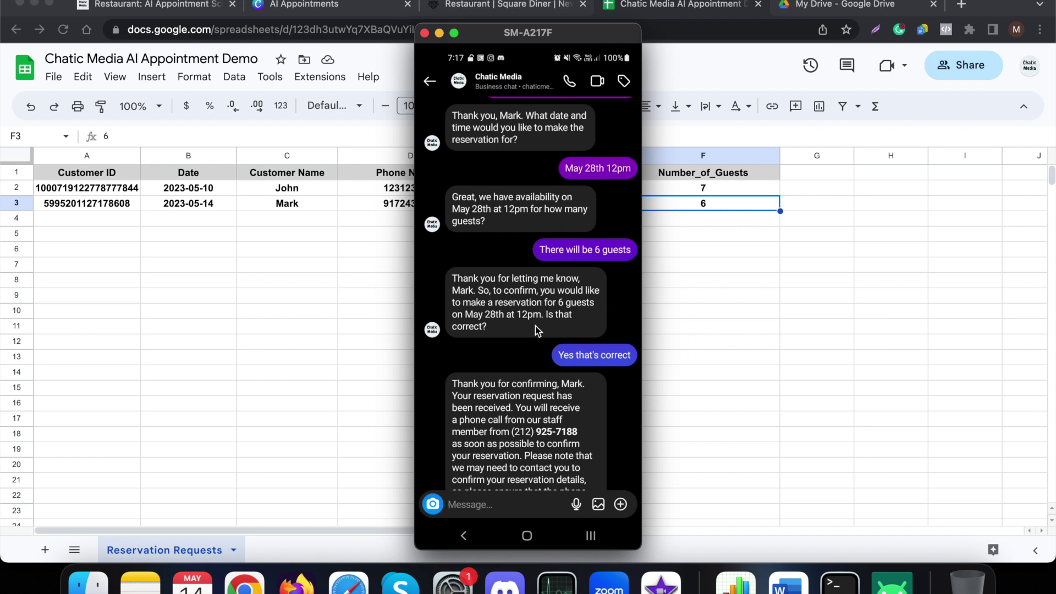
pyautogui.click(741, 363)
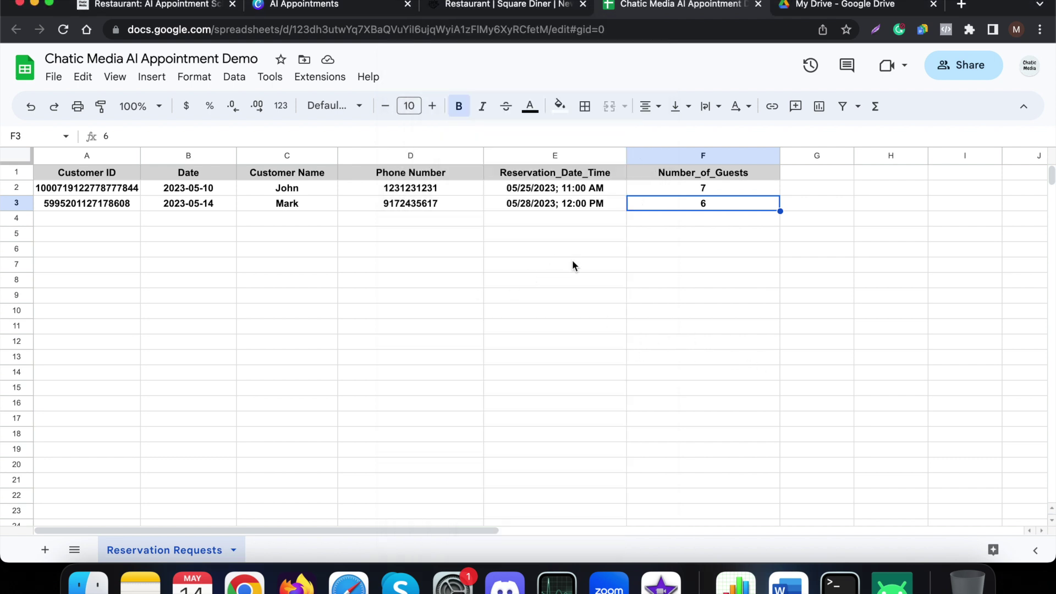